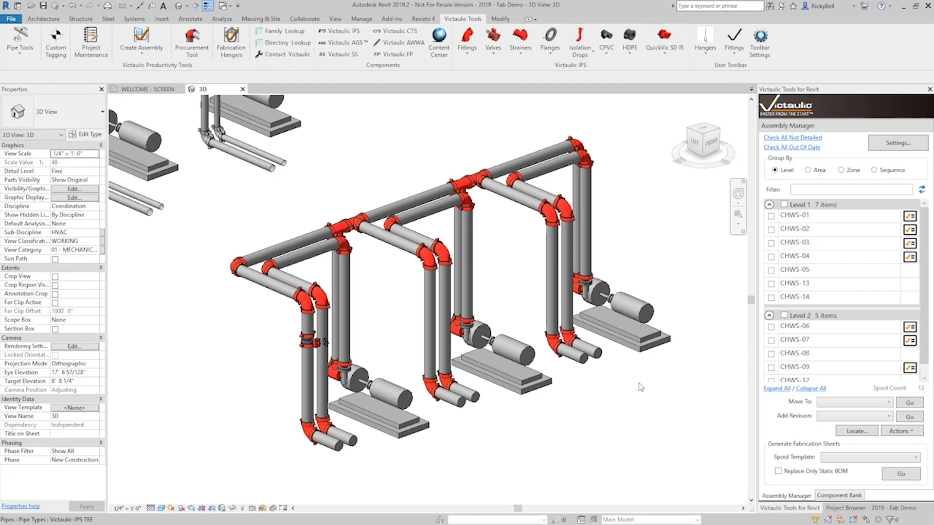
- Select the vertical riser pipe to receive taps
{"action": "scroll", "coordinate": [579, 398], "scroll_direction": "up", "scroll_amount": 5}
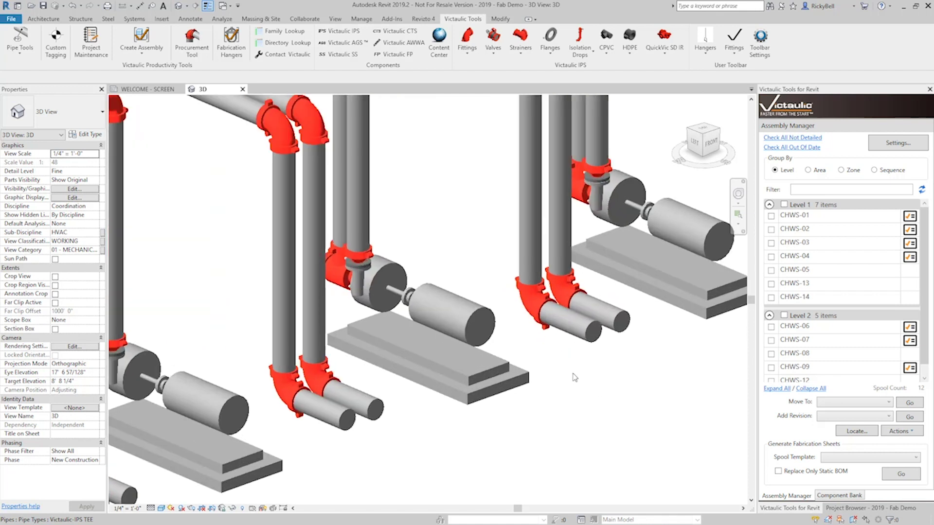
{"action": "scroll", "coordinate": [562, 391], "scroll_direction": "down", "scroll_amount": 3}
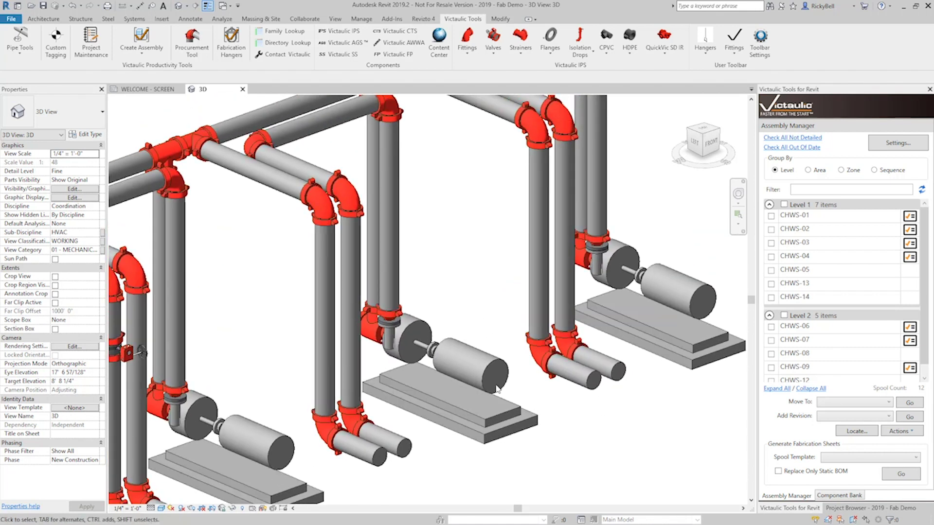
{"action": "left_click", "coordinate": [325, 314]}
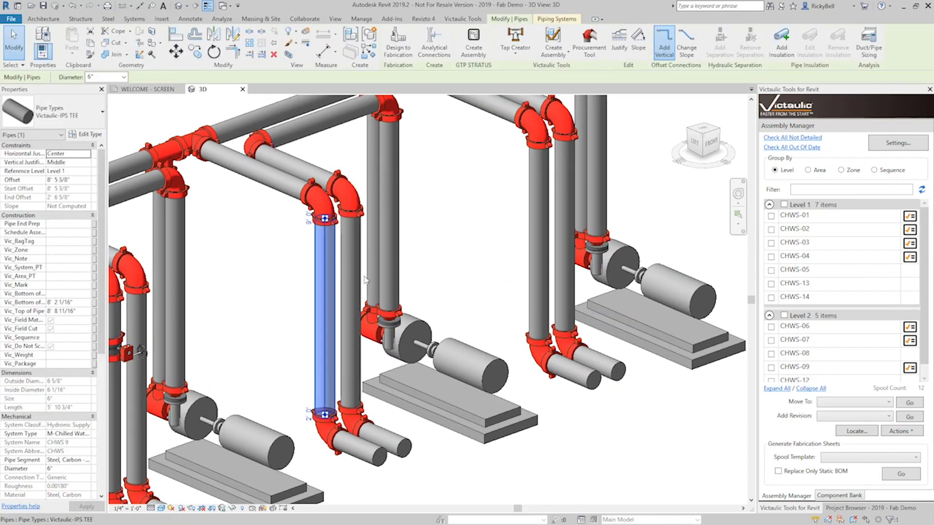
- Launch Tap Creator from the Victaulic Pipe Tools list for the chosen riser
{"action": "left_click", "coordinate": [515, 54]}
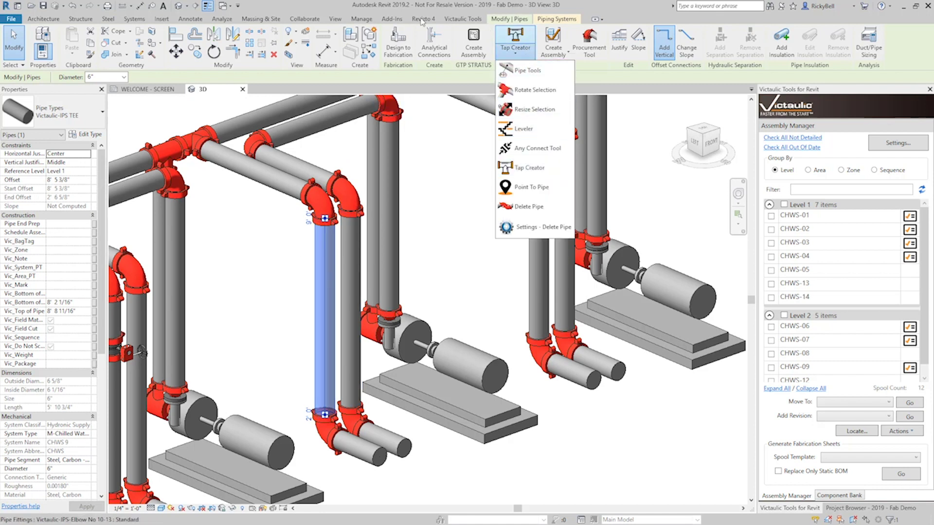
{"action": "left_click", "coordinate": [464, 19]}
{"action": "left_click", "coordinate": [21, 52]}
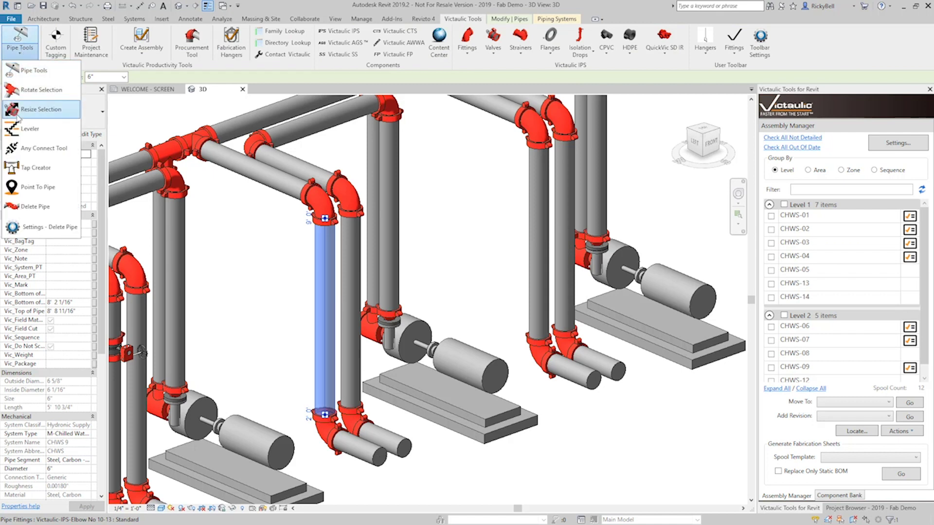
{"action": "left_click", "coordinate": [30, 168]}
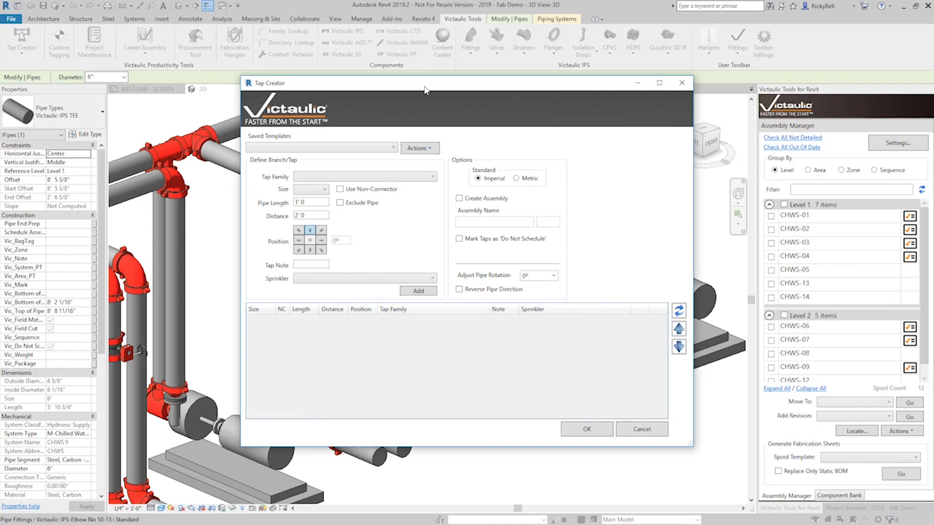
- Move the Tap Creator window beside the pipe and review Saved Templates and template options without changes
{"action": "left_click_drag", "start_coordinate": [425, 89], "coordinate": [567, 91]}
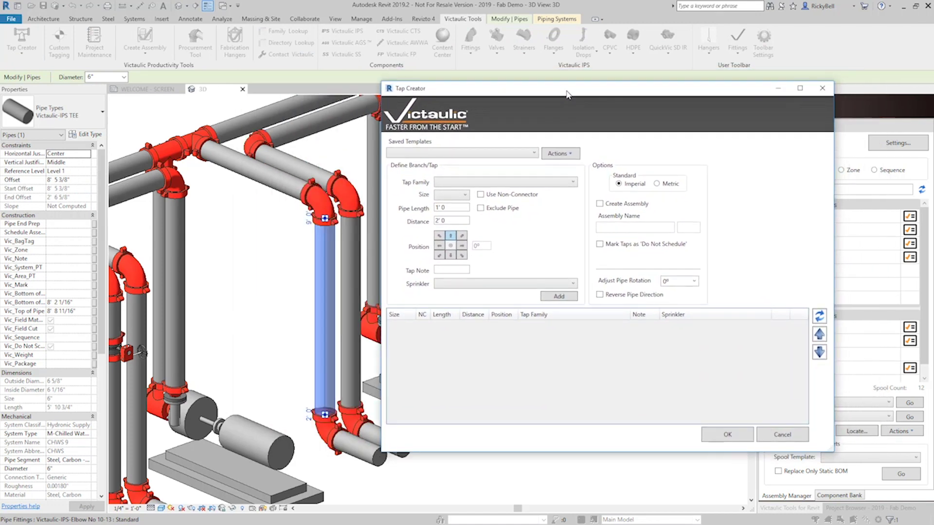
{"action": "left_click", "coordinate": [535, 155]}
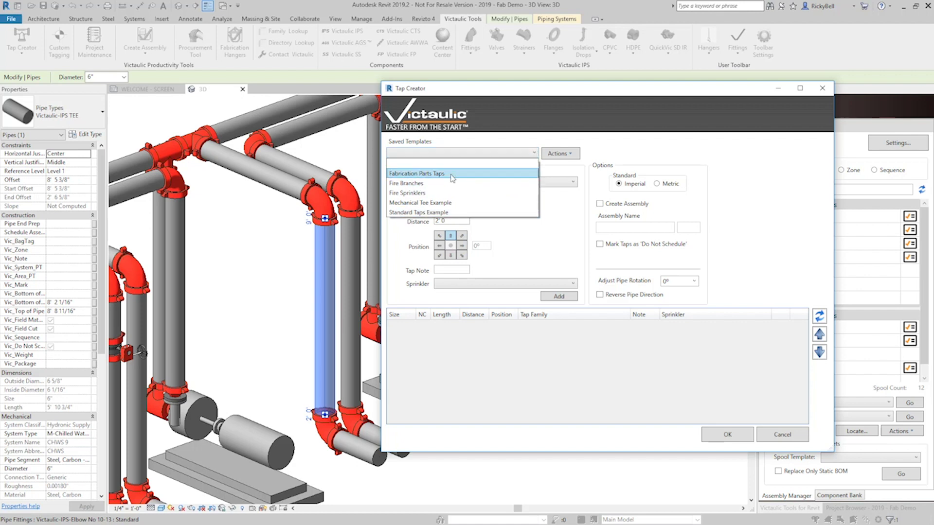
{"action": "left_click", "coordinate": [586, 149]}
{"action": "left_click", "coordinate": [575, 154]}
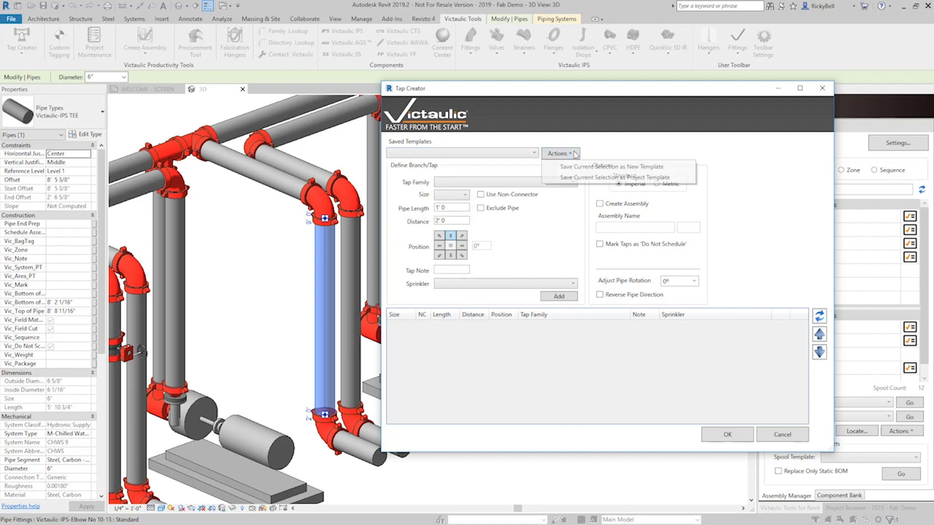
{"action": "left_click", "coordinate": [615, 152]}
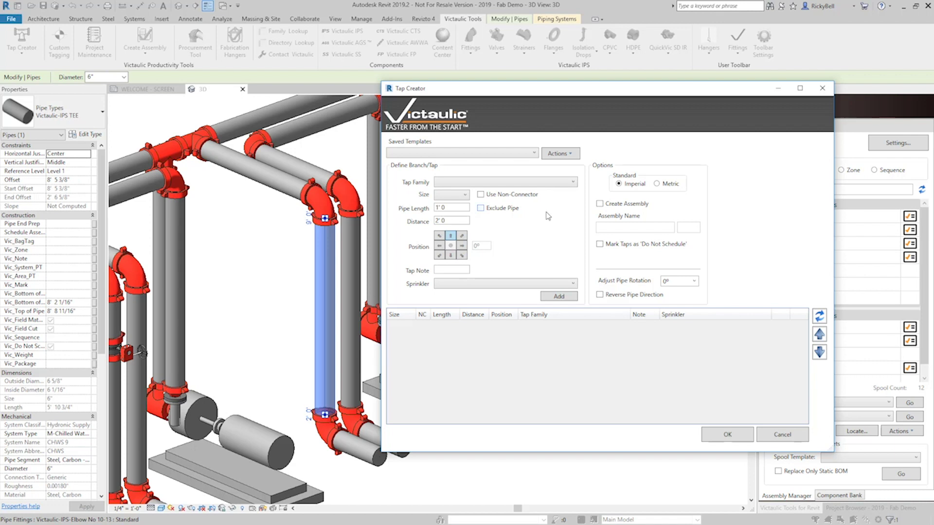
- Add a 1" Shaped Nipple | Carbon tap at the pipe bottom (180°), note P
{"action": "left_click", "coordinate": [573, 182]}
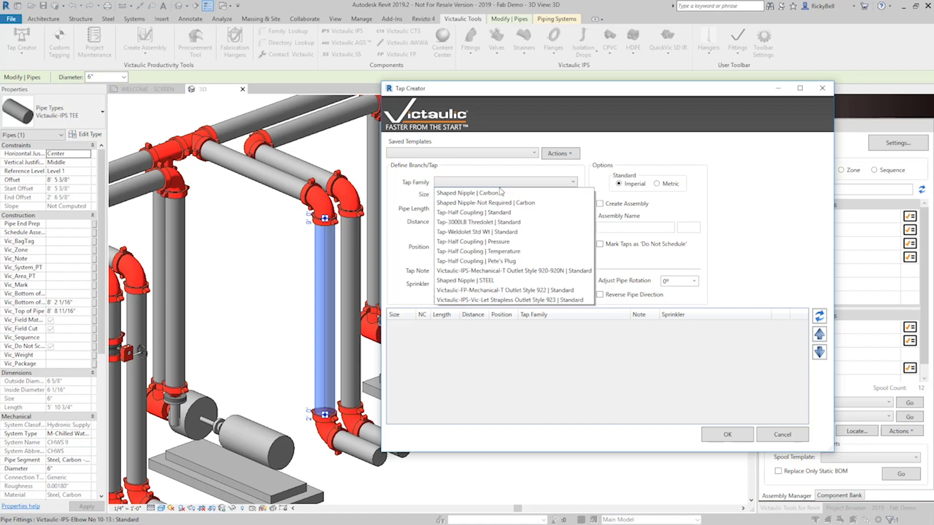
{"action": "left_click", "coordinate": [468, 196]}
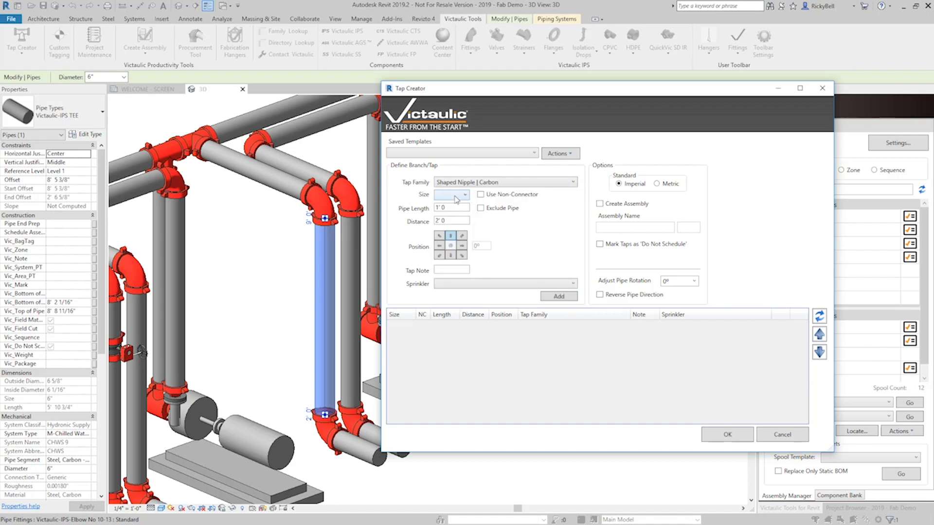
{"action": "left_click", "coordinate": [456, 195]}
{"action": "left_click", "coordinate": [444, 235]}
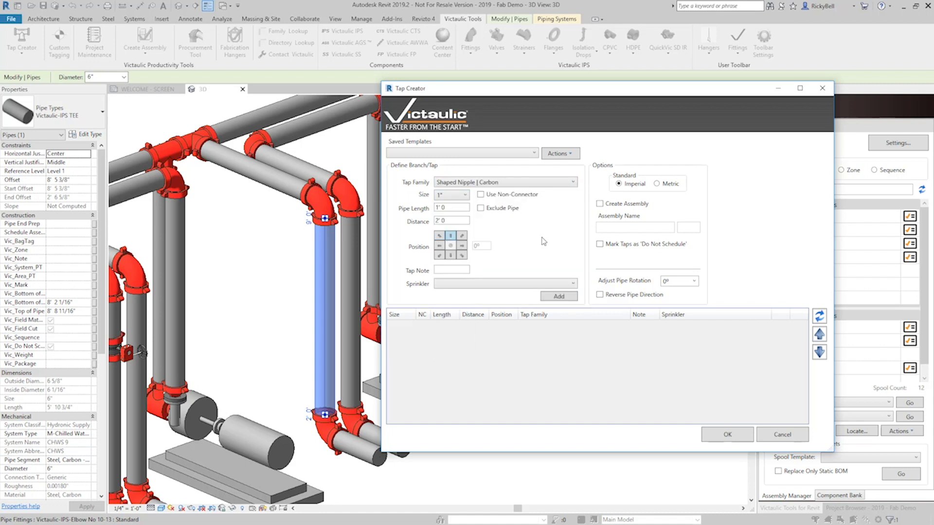
{"action": "left_click", "coordinate": [451, 255]}
{"action": "left_click", "coordinate": [564, 296]}
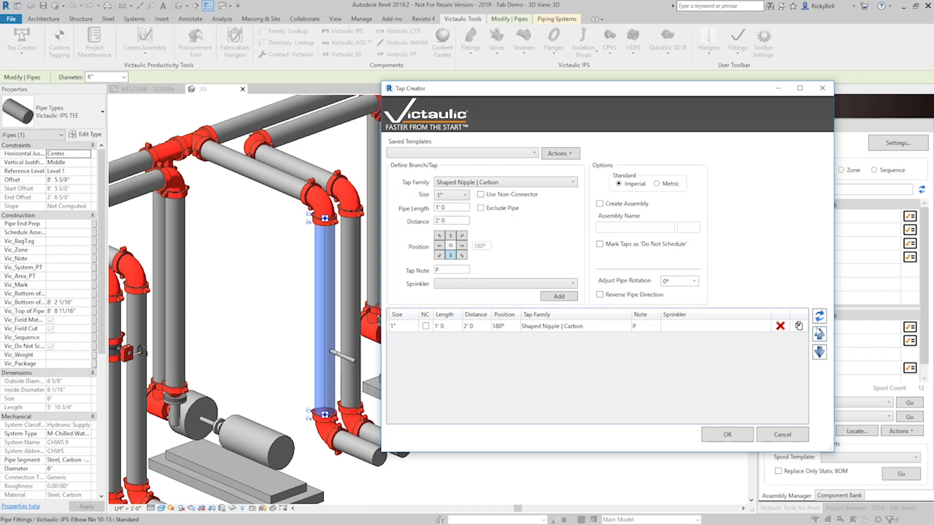
- Duplicate the tap twice and set the copies' distance to 1' 0"
{"action": "left_click", "coordinate": [799, 326]}
{"action": "left_click", "coordinate": [798, 327]}
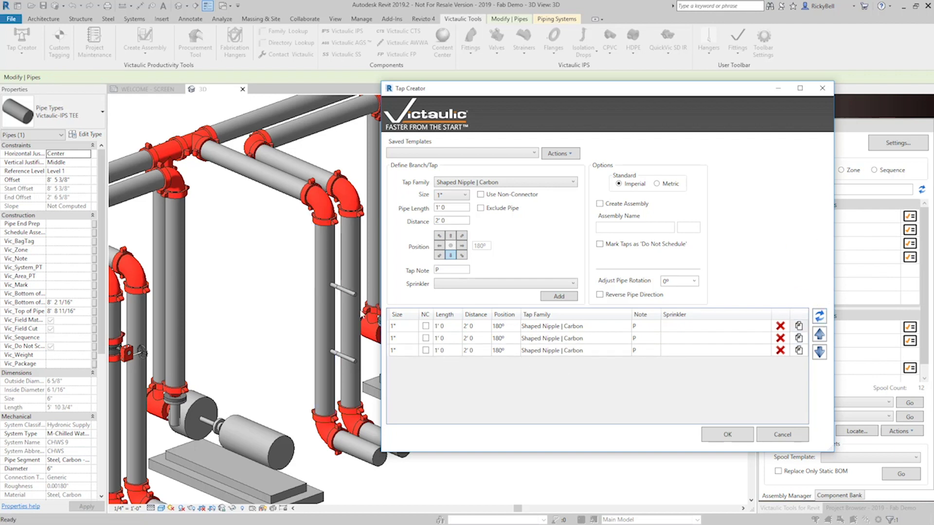
{"action": "left_click", "coordinate": [475, 341]}
{"action": "type", "text": "1"}
{"action": "left_click", "coordinate": [481, 350]}
{"action": "type", "text": "1"}
{"action": "left_click", "coordinate": [820, 317]}
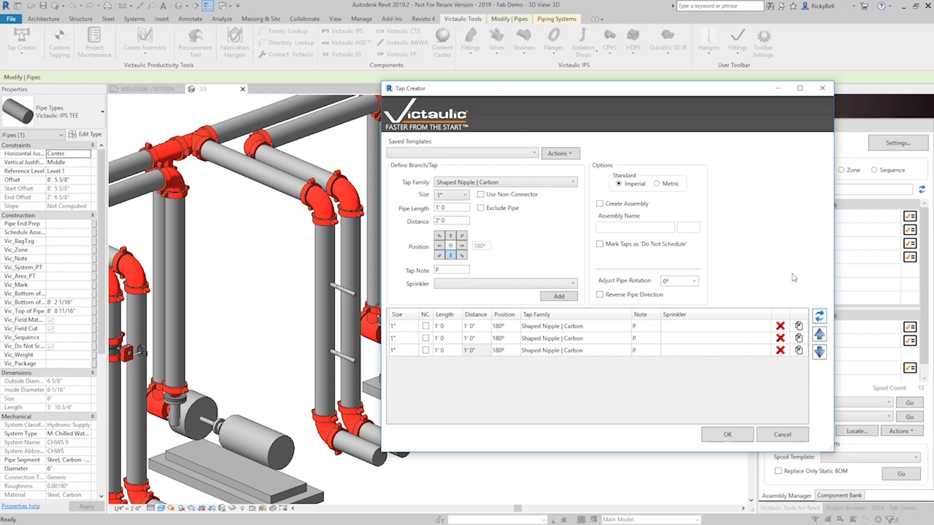
- Change the second tap's size to 2" and the third tap's size to 3"
{"action": "left_click", "coordinate": [396, 338]}
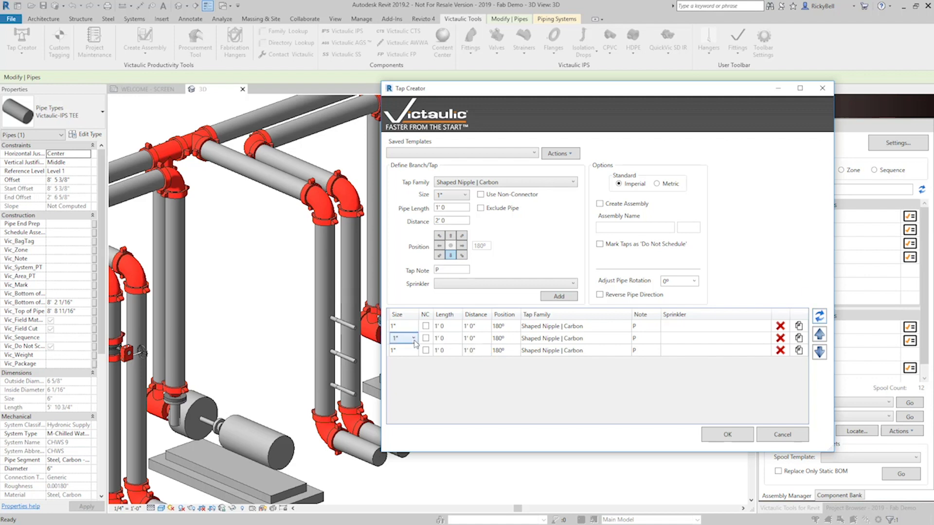
{"action": "left_click", "coordinate": [413, 338]}
{"action": "left_click", "coordinate": [396, 408]}
{"action": "left_click", "coordinate": [404, 351]}
{"action": "left_click", "coordinate": [414, 350]}
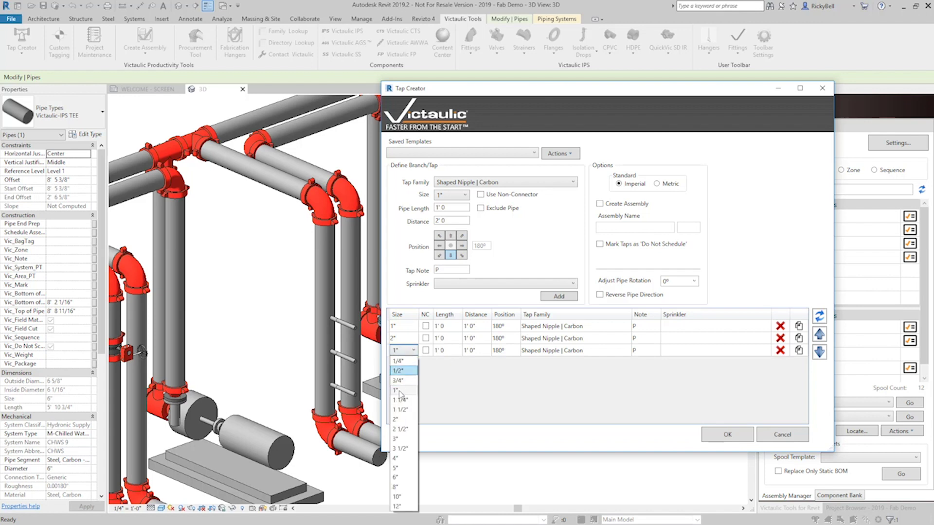
{"action": "left_click", "coordinate": [396, 438]}
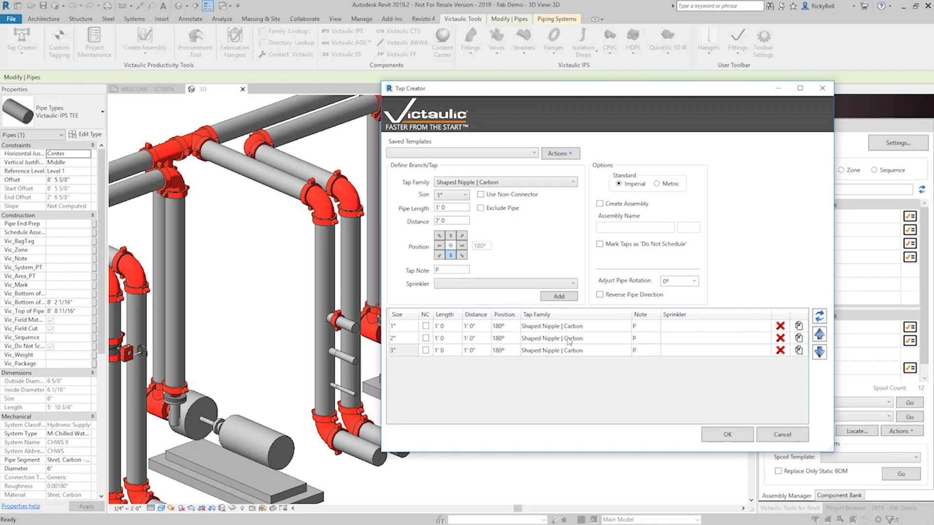
- Reorder the tap rows to 3", 1", 2"
{"action": "left_click", "coordinate": [599, 338]}
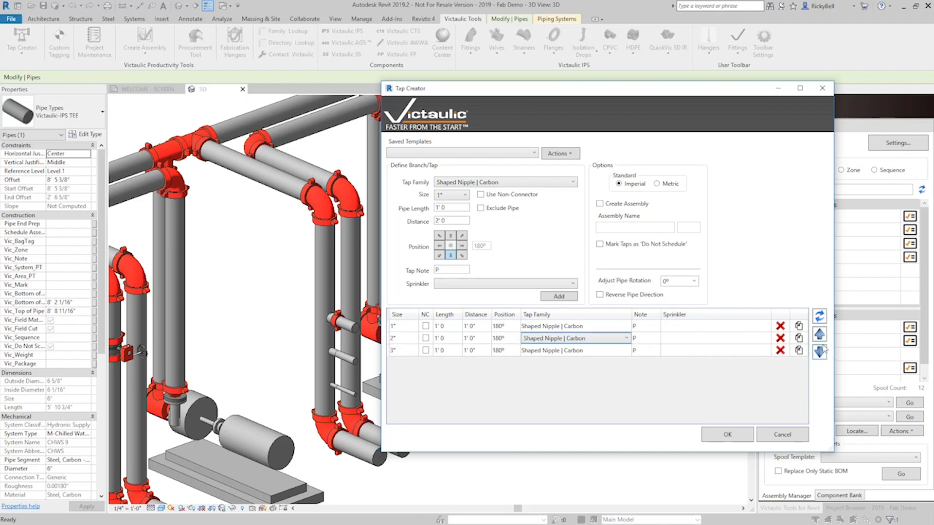
{"action": "left_click", "coordinate": [404, 338]}
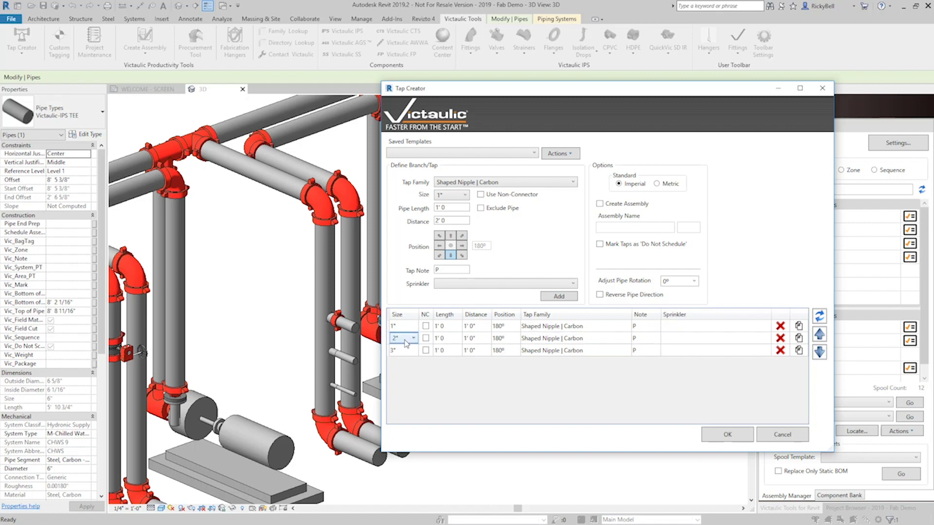
{"action": "left_click", "coordinate": [820, 351]}
{"action": "left_click", "coordinate": [408, 328]}
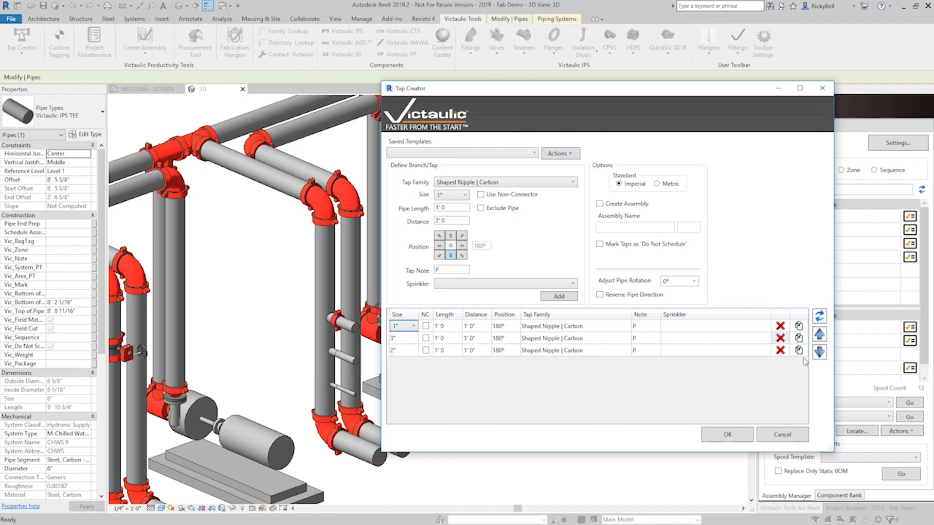
{"action": "left_click", "coordinate": [820, 334]}
{"action": "left_click", "coordinate": [820, 316]}
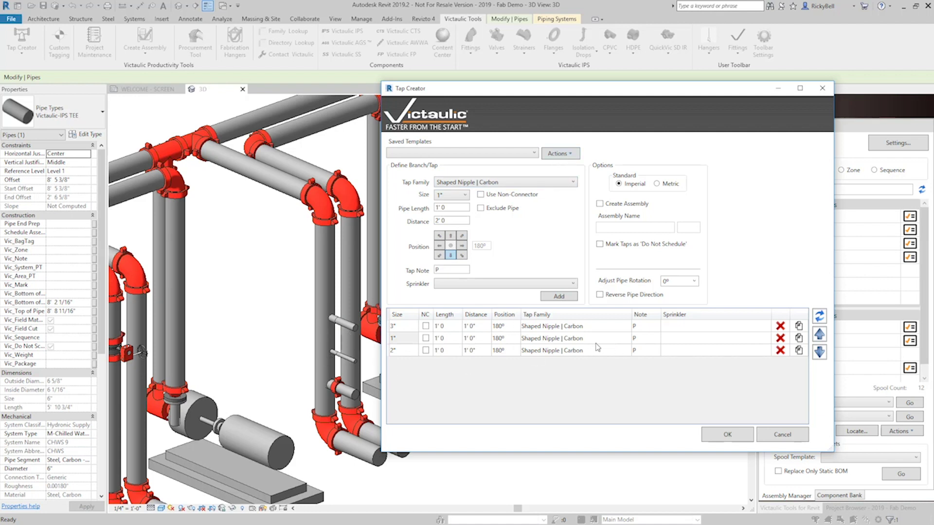
- Save the tap list as template 'New template', close Tap Creator, and select the red riser
{"action": "left_click", "coordinate": [574, 153]}
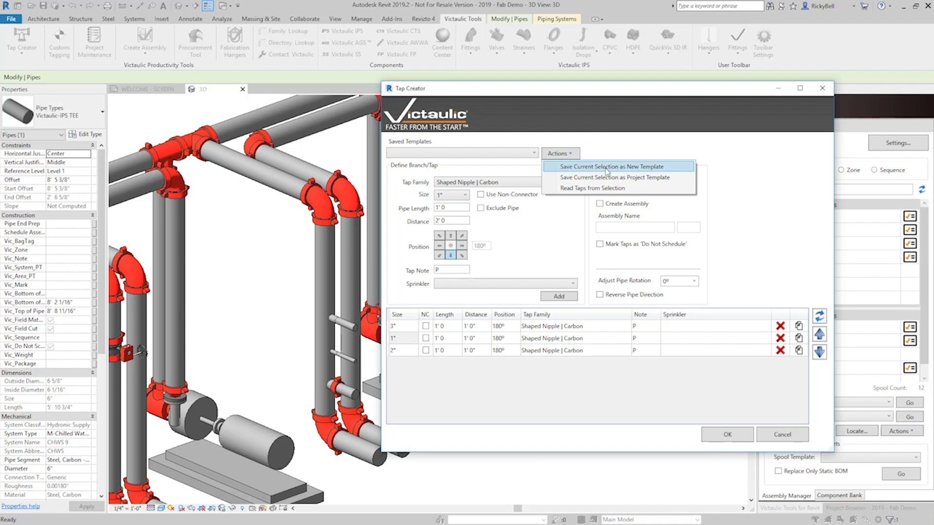
{"action": "left_click", "coordinate": [615, 164]}
{"action": "type", "text": "New template"}
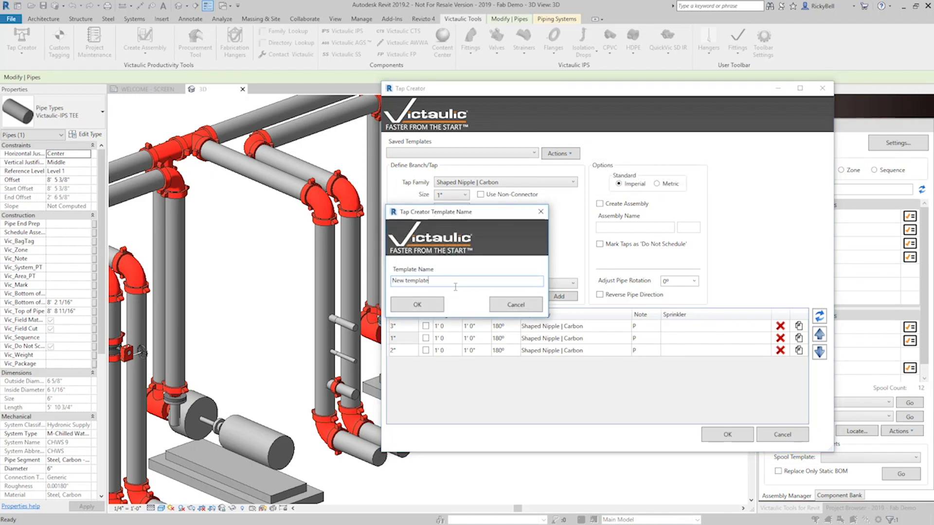
{"action": "left_click", "coordinate": [418, 305]}
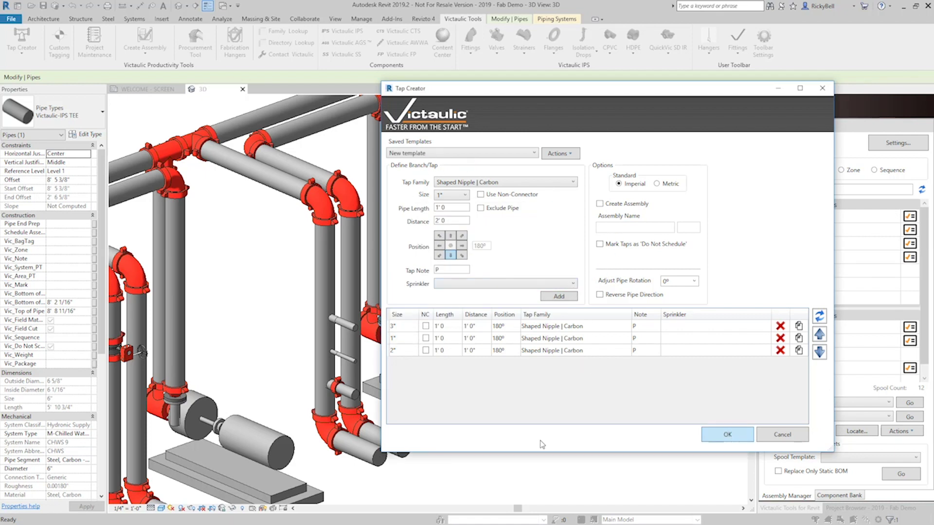
{"action": "key", "text": "Return"}
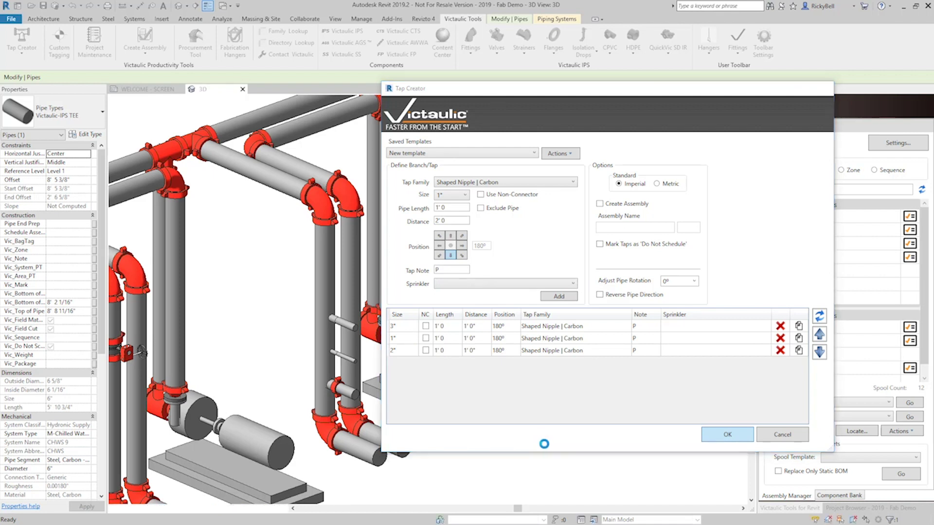
{"action": "left_click", "coordinate": [543, 273]}
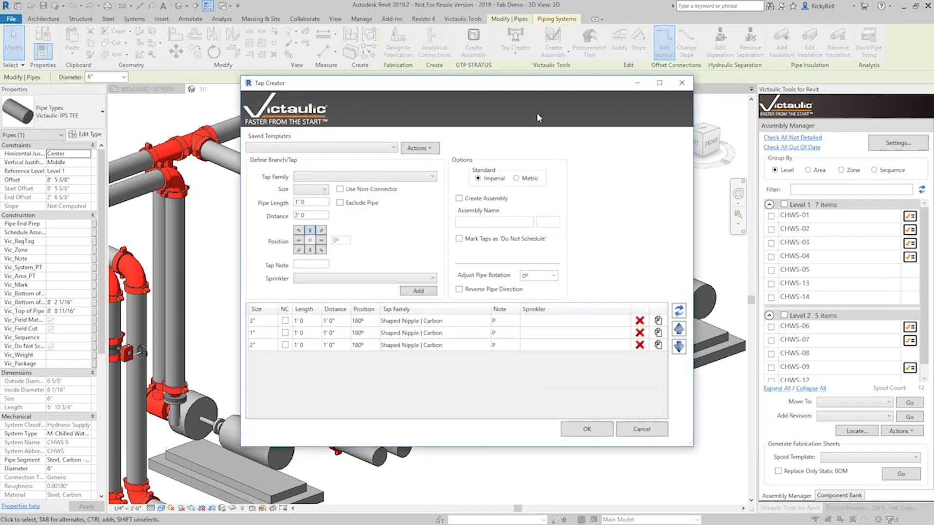
- Close Tap Creator and bring the grey fabrication pipe rack into view
{"action": "left_click_drag", "start_coordinate": [537, 91], "coordinate": [731, 112]}
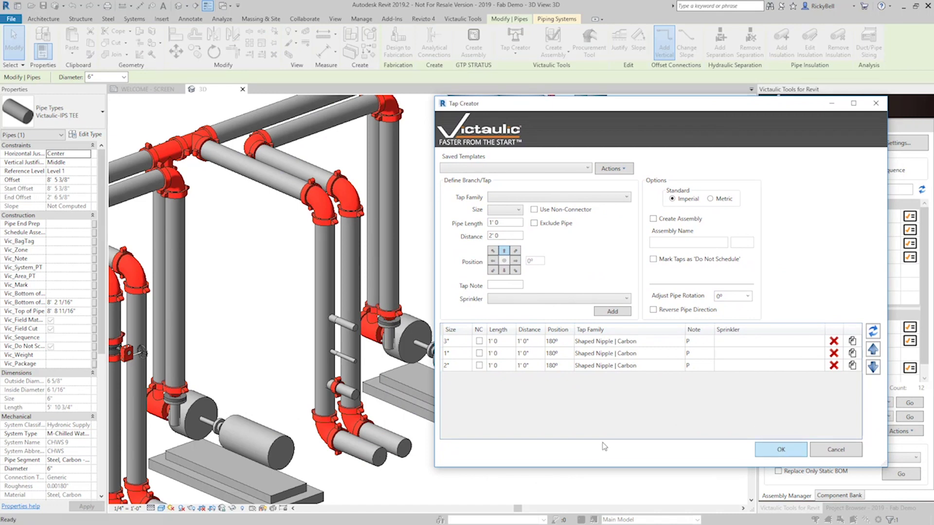
{"action": "key", "text": "Return"}
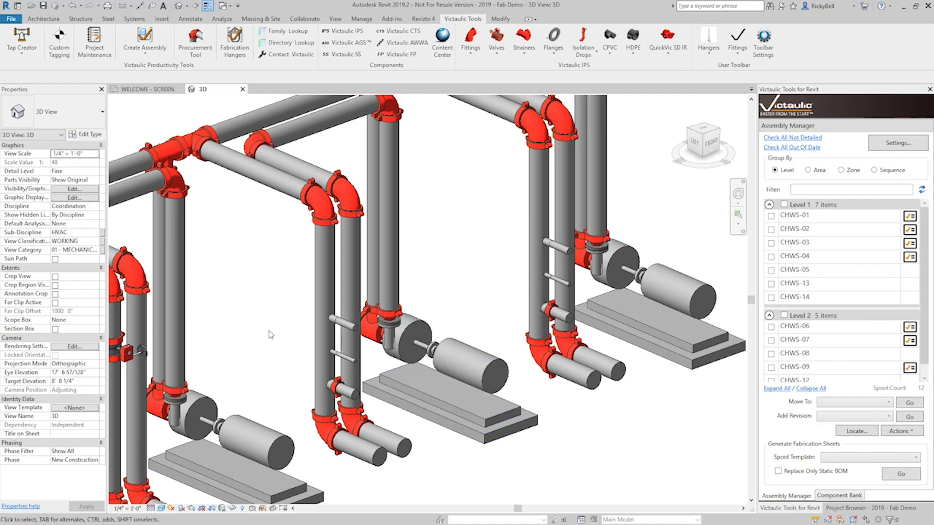
{"action": "scroll", "coordinate": [235, 285], "scroll_direction": "down", "scroll_amount": 5}
{"action": "middle_click_drag", "start_coordinate": [235, 284], "coordinate": [411, 311]}
{"action": "scroll", "coordinate": [411, 311], "scroll_direction": "up", "scroll_amount": 5}
- Zoom in on the grey rack and select its vertical 4" riser
{"action": "middle_click_drag", "start_coordinate": [420, 353], "coordinate": [383, 301]}
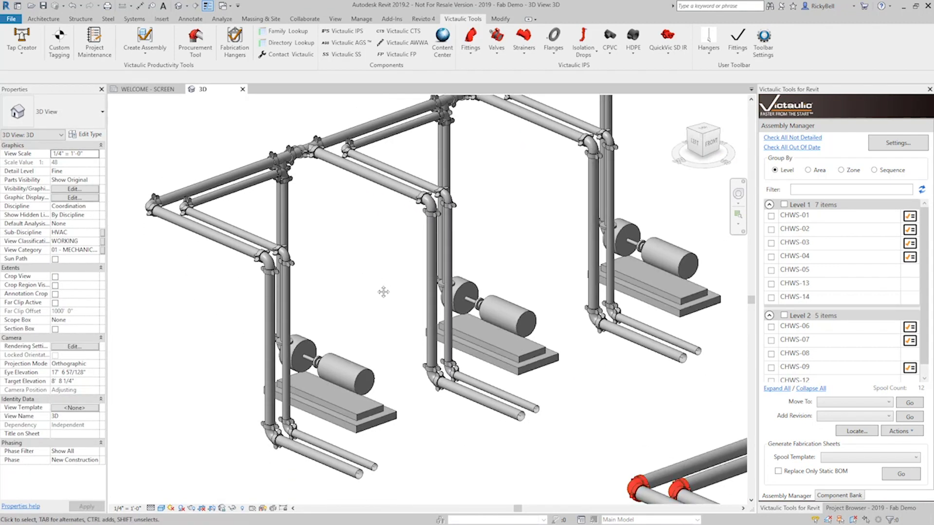
{"action": "scroll", "coordinate": [383, 292], "scroll_direction": "up", "scroll_amount": 3}
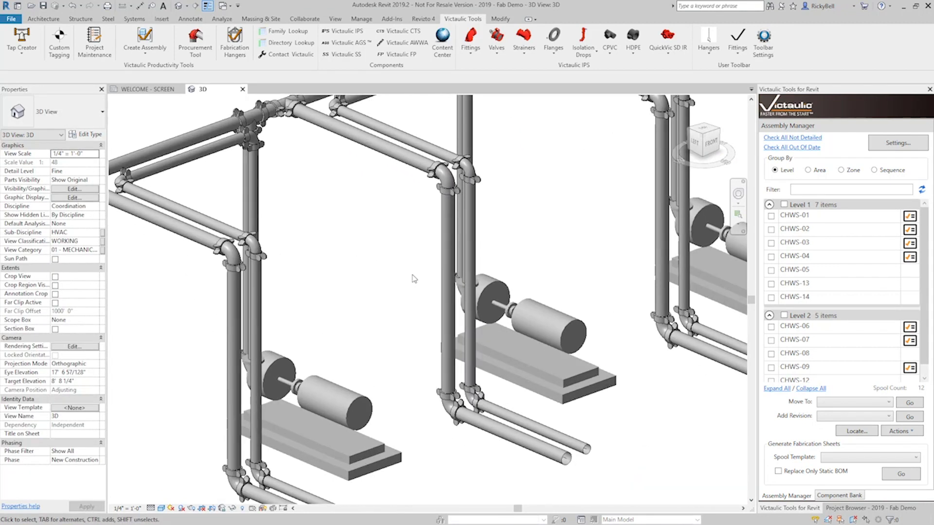
{"action": "left_click", "coordinate": [443, 266]}
{"action": "middle_click_drag", "start_coordinate": [386, 271], "coordinate": [313, 271]}
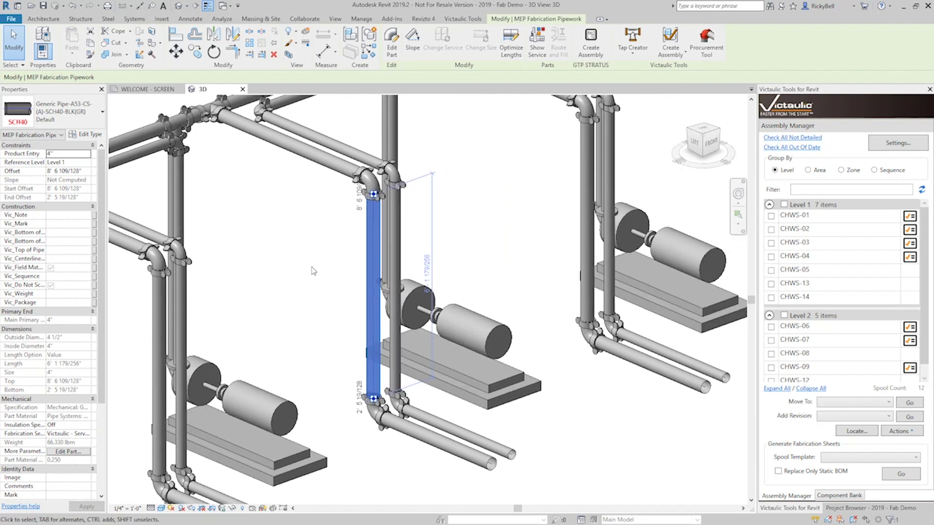
- Reopen Tap Creator for the grey riser and delete all three carried-over tap rows
{"action": "left_click", "coordinate": [628, 42]}
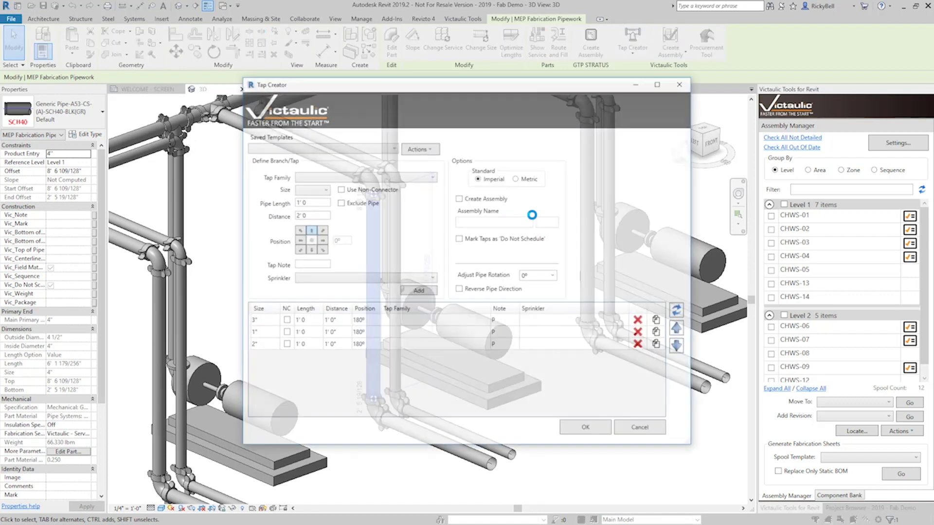
{"action": "left_click", "coordinate": [639, 320]}
{"action": "left_click", "coordinate": [639, 320]}
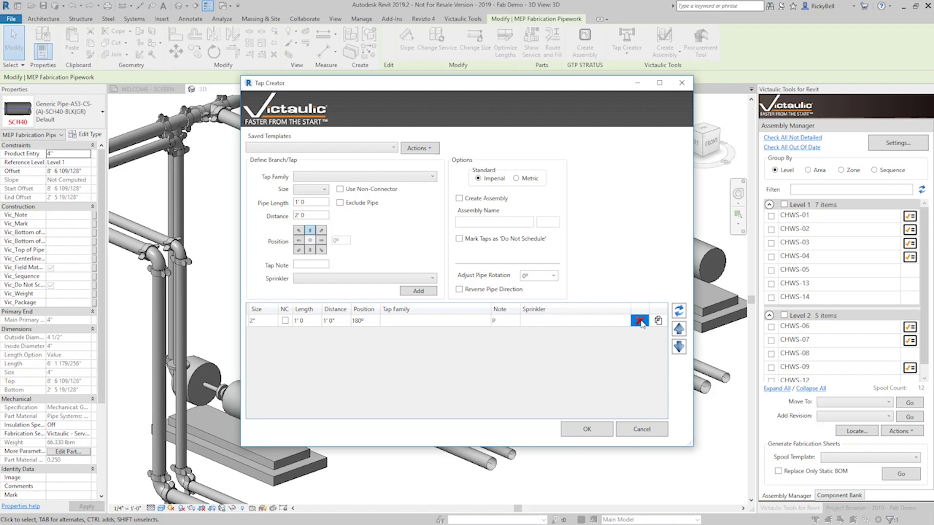
{"action": "left_click", "coordinate": [640, 320]}
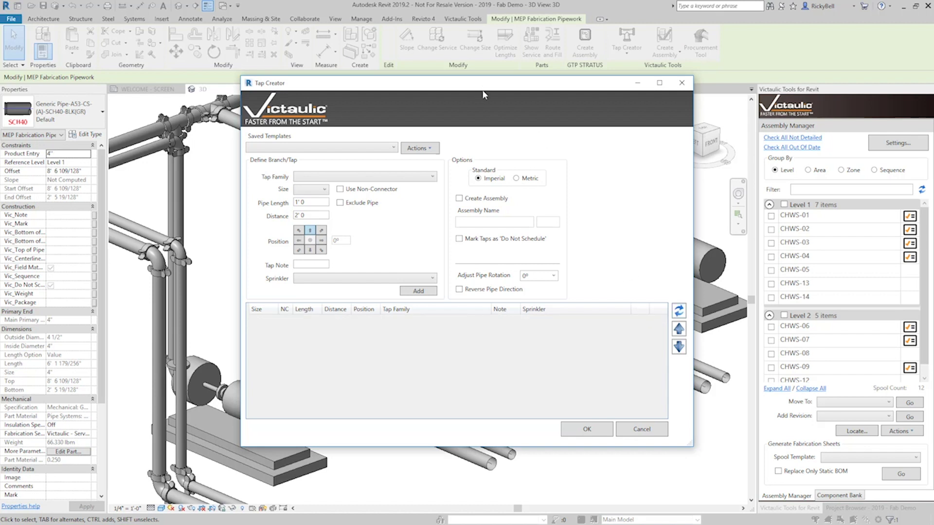
- Load the Fabrication Parts Taps template and turn on Reverse Pipe Direction
{"action": "left_click_drag", "start_coordinate": [479, 84], "coordinate": [661, 104]}
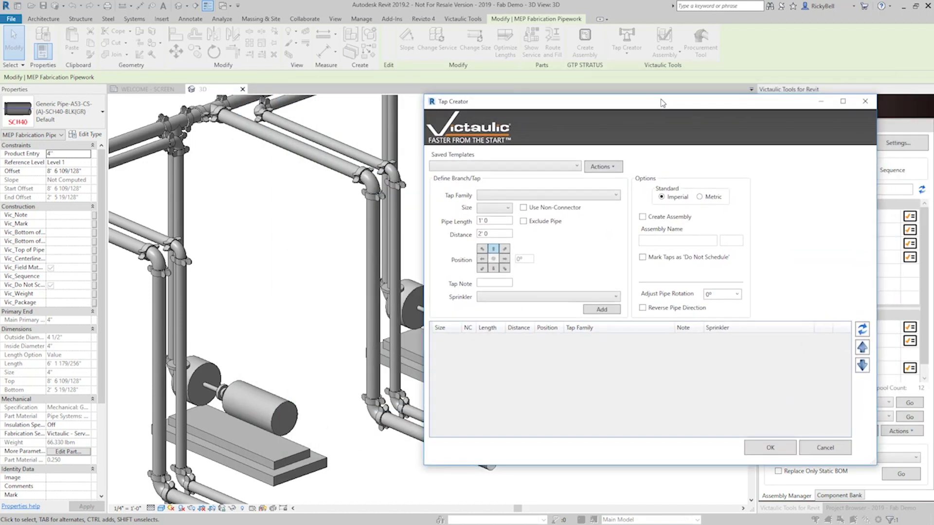
{"action": "left_click", "coordinate": [577, 169]}
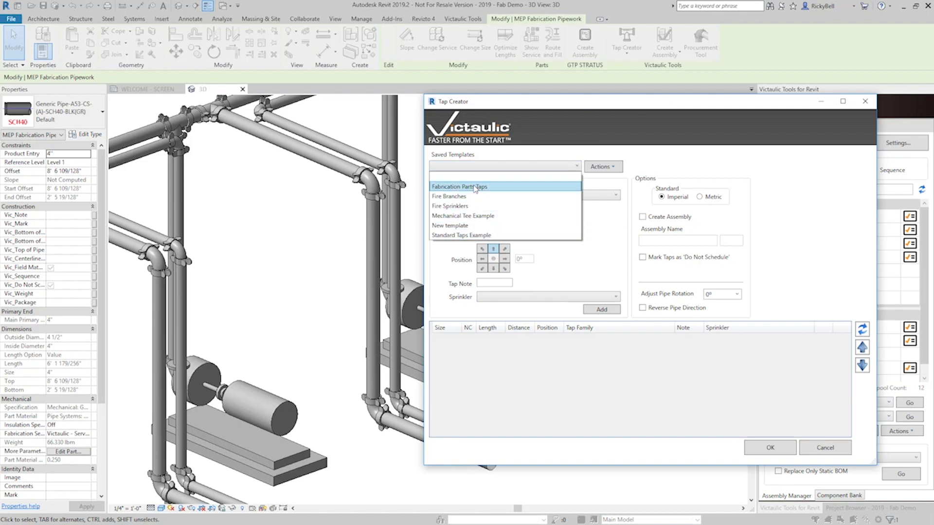
{"action": "key", "text": "Return"}
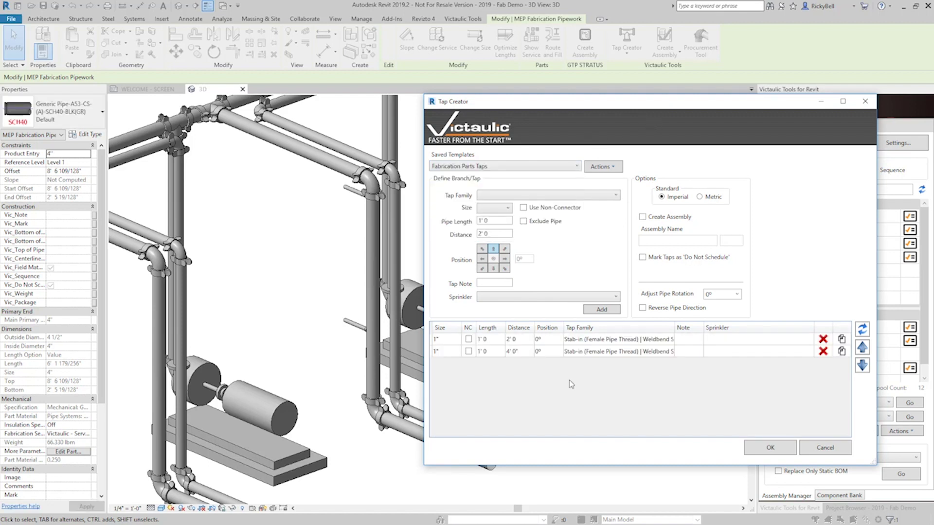
{"action": "left_click", "coordinate": [643, 308]}
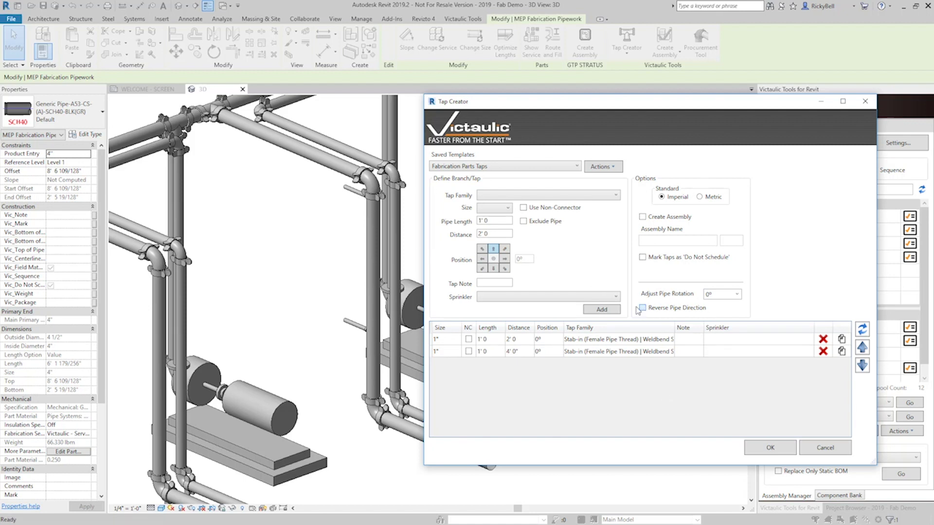
{"action": "left_click_drag", "start_coordinate": [552, 113], "coordinate": [621, 117]}
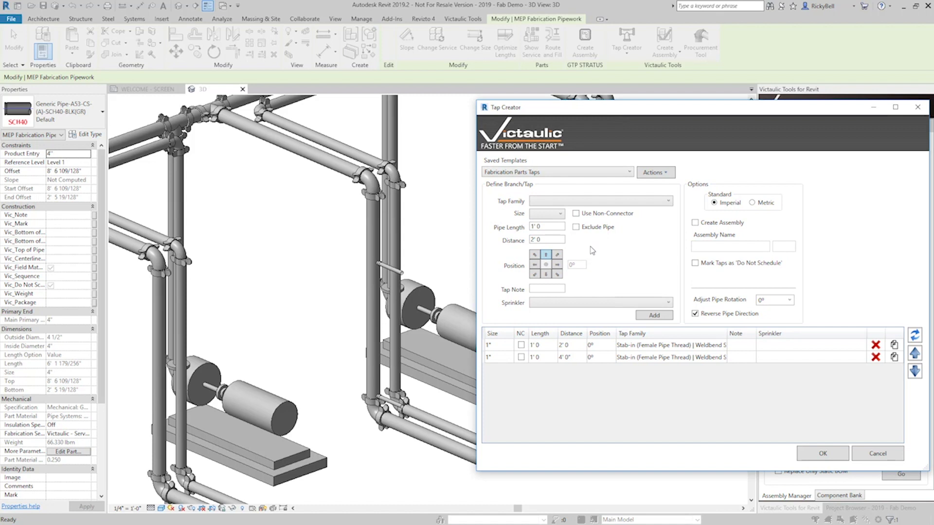
{"action": "left_click", "coordinate": [634, 201]}
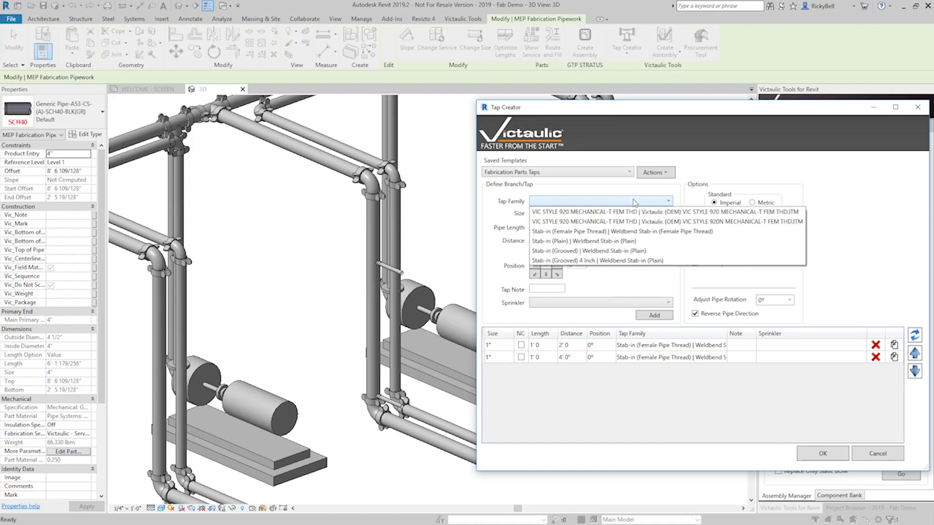
{"action": "left_click", "coordinate": [661, 232]}
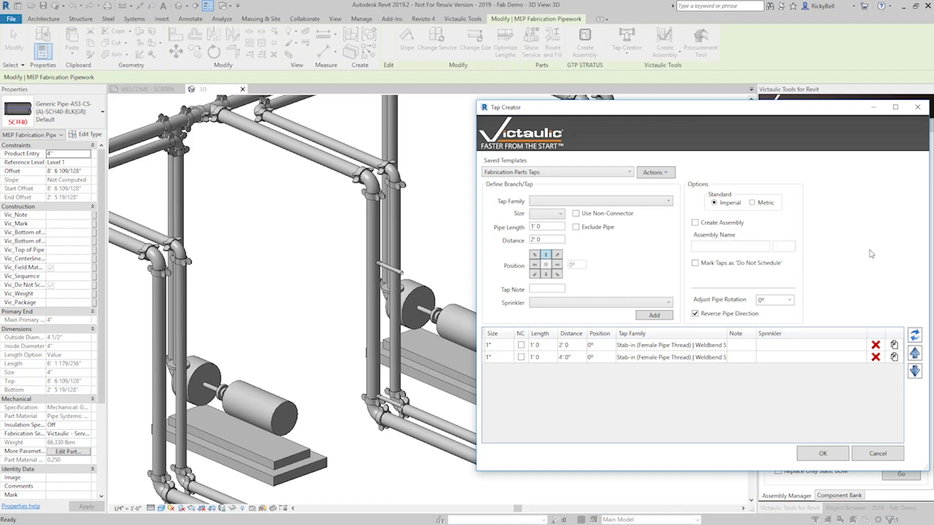
- Change the second tap's distance to 1' 0", preview, and apply the taps
{"action": "double_click", "coordinate": [578, 346]}
{"action": "double_click", "coordinate": [579, 357]}
{"action": "type", "text": "1"}
{"action": "key", "text": "Tab"}
{"action": "left_click", "coordinate": [915, 335]}
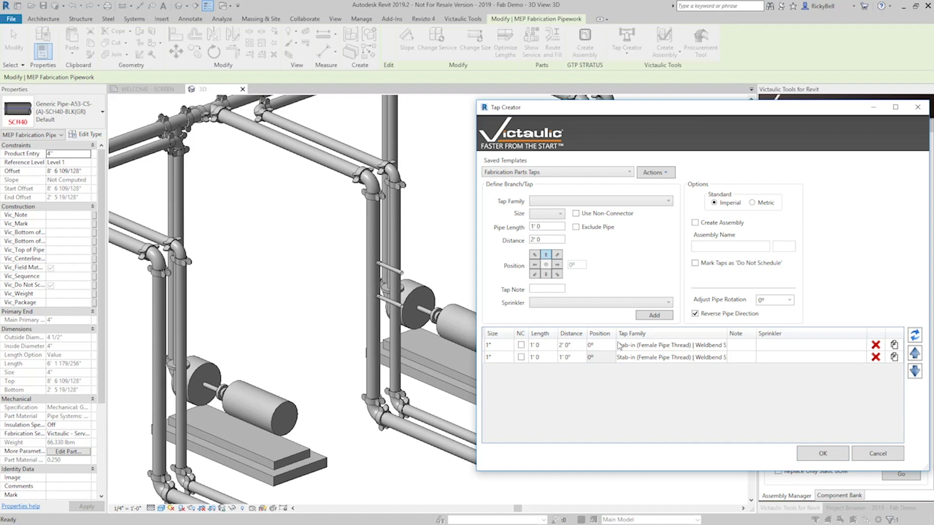
{"action": "left_click", "coordinate": [827, 454]}
- Select the five blue vertical drop pipes
{"action": "left_click", "coordinate": [159, 316]}
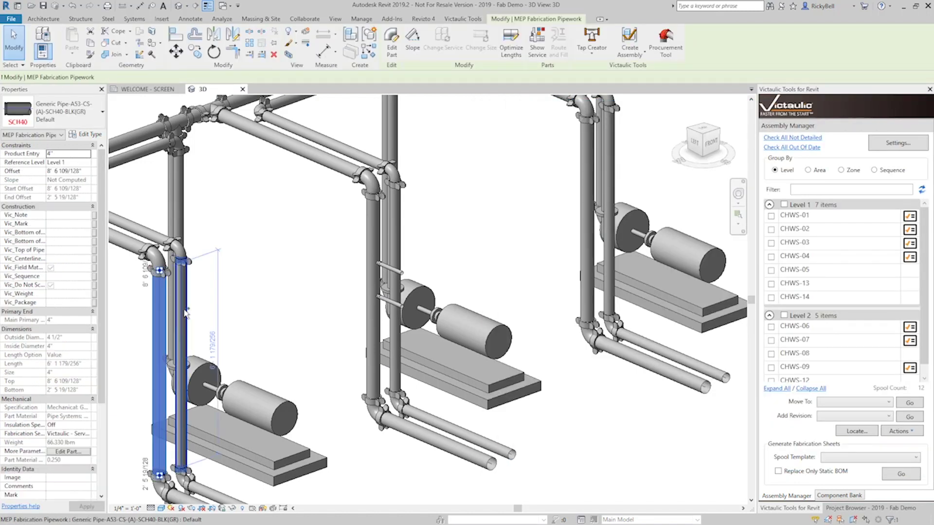
{"action": "left_click", "coordinate": [185, 313], "text": "ctrl"}
{"action": "left_click", "coordinate": [395, 230], "text": "ctrl"}
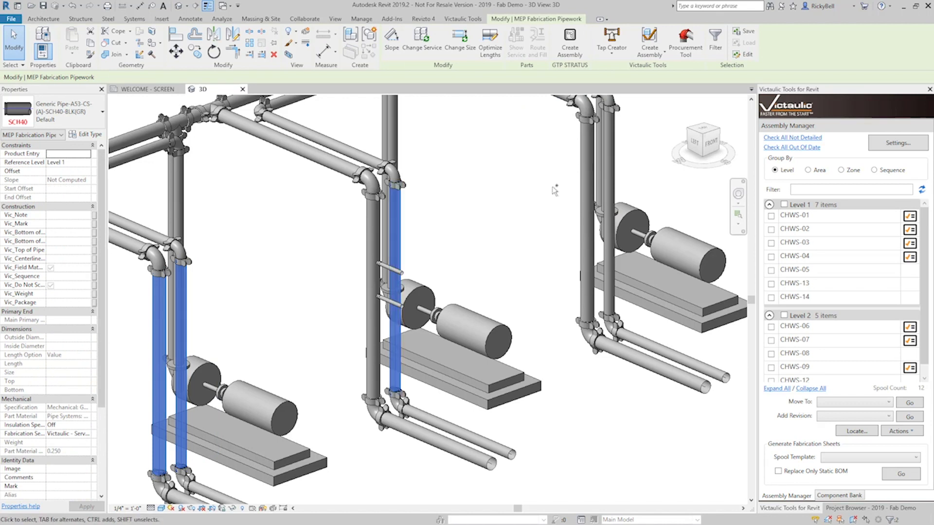
{"action": "left_click", "coordinate": [593, 189], "text": "ctrl"}
{"action": "left_click", "coordinate": [608, 199], "text": "ctrl"}
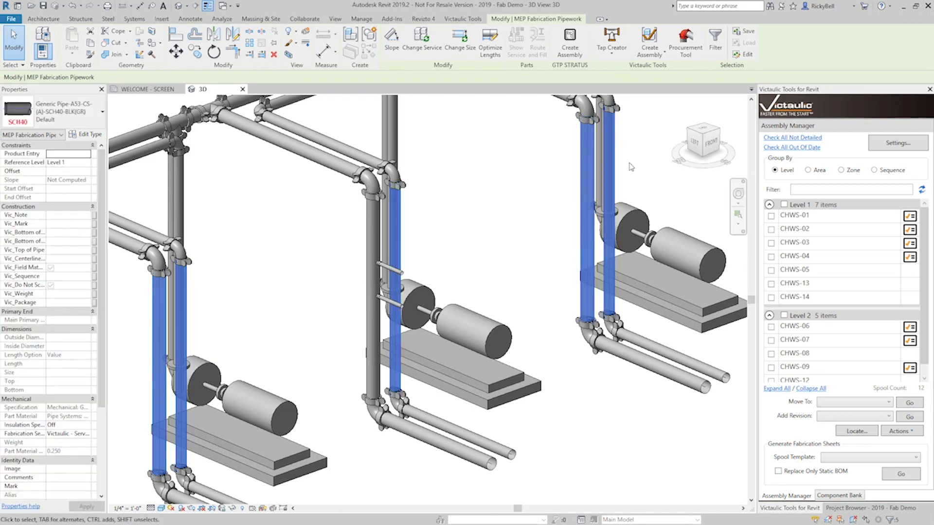
{"action": "scroll", "coordinate": [537, 160], "scroll_direction": "down", "scroll_amount": 3}
{"action": "middle_click_drag", "start_coordinate": [527, 171], "coordinate": [480, 202]}
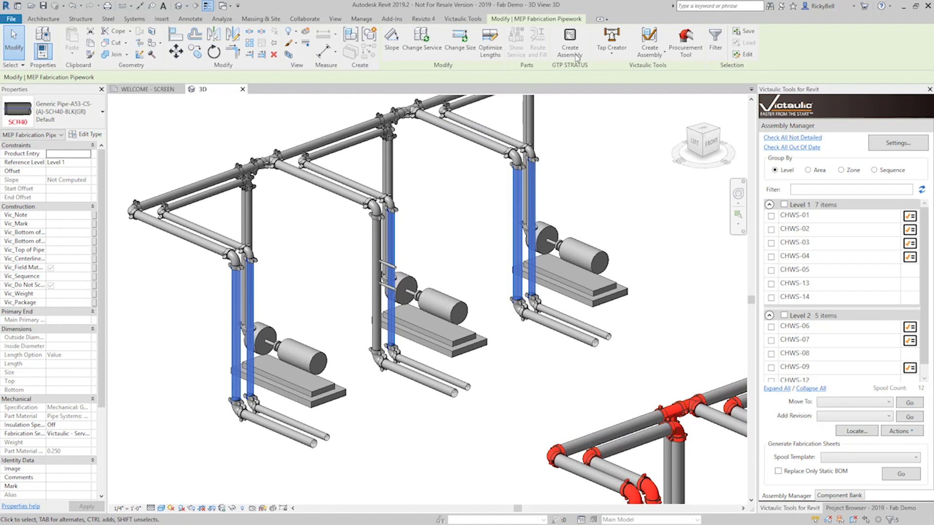
- Apply the two 1" stab-in taps to the selected drops via Tap Creator
{"action": "left_click", "coordinate": [611, 39]}
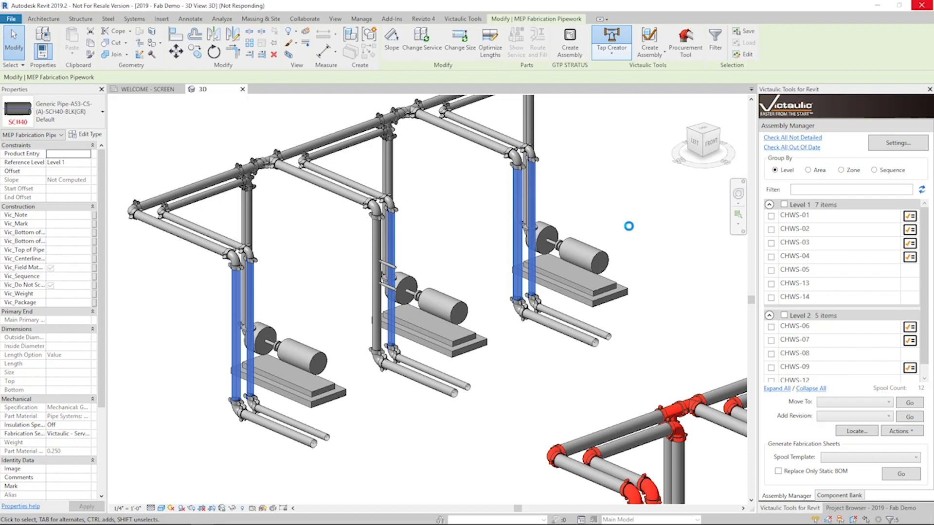
{"action": "left_click_drag", "start_coordinate": [525, 97], "coordinate": [821, 117]}
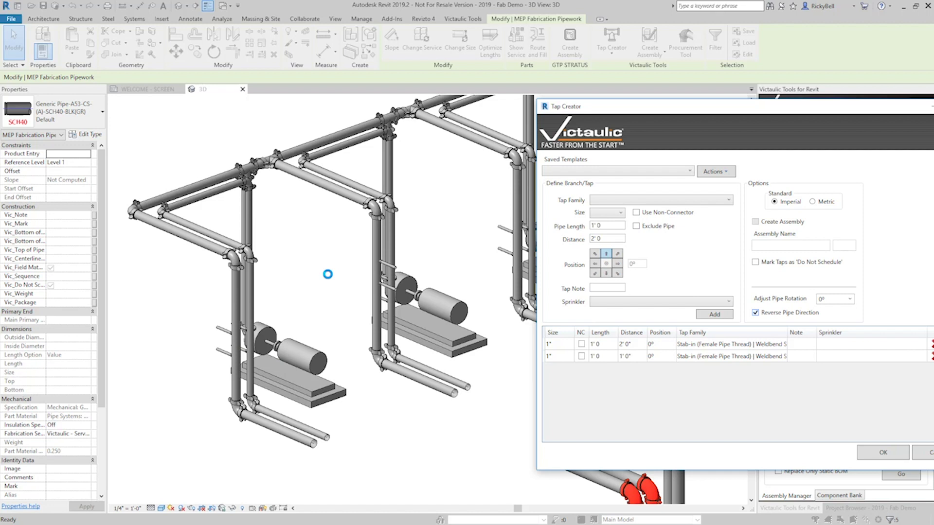
{"action": "left_click", "coordinate": [882, 453]}
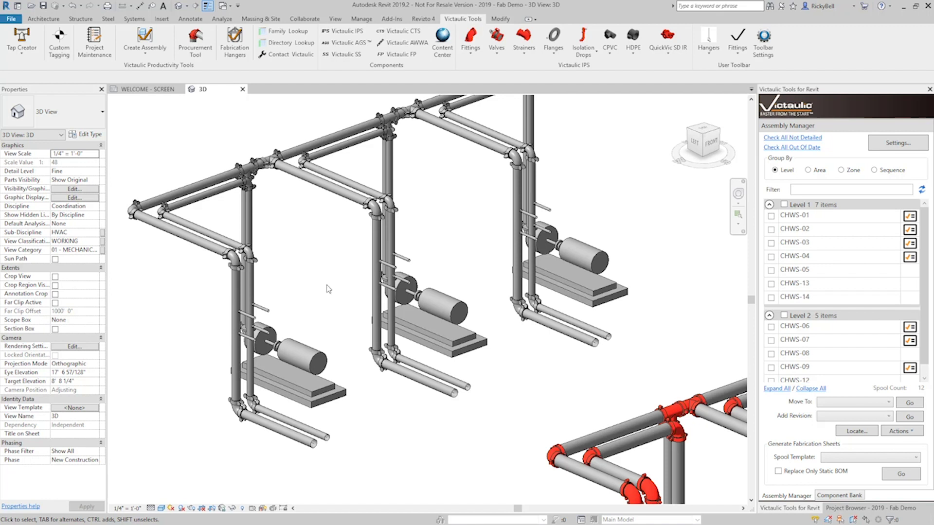
{"action": "scroll", "coordinate": [328, 291], "scroll_direction": "down", "scroll_amount": 5}
{"action": "middle_click_drag", "start_coordinate": [362, 260], "coordinate": [331, 302]}
{"action": "scroll", "coordinate": [329, 308], "scroll_direction": "up", "scroll_amount": 4}
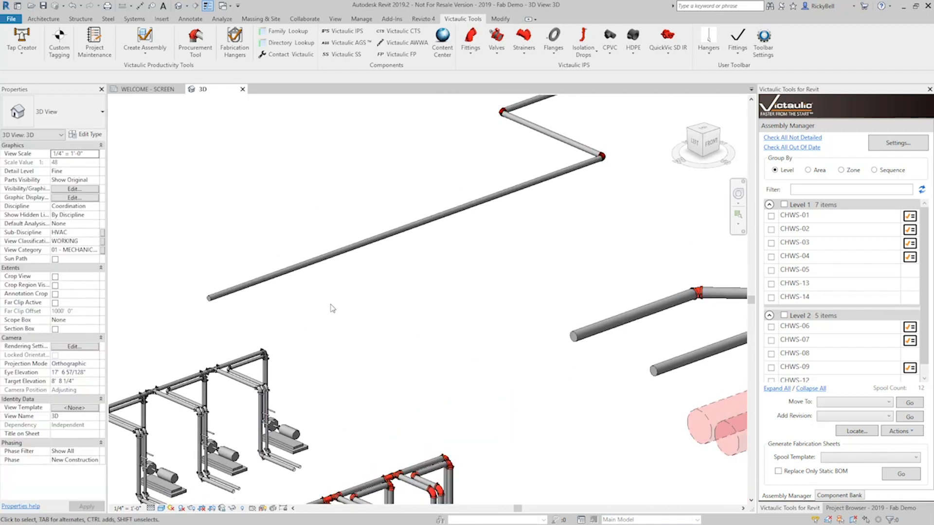
{"action": "middle_click_drag", "start_coordinate": [335, 353], "coordinate": [339, 339]}
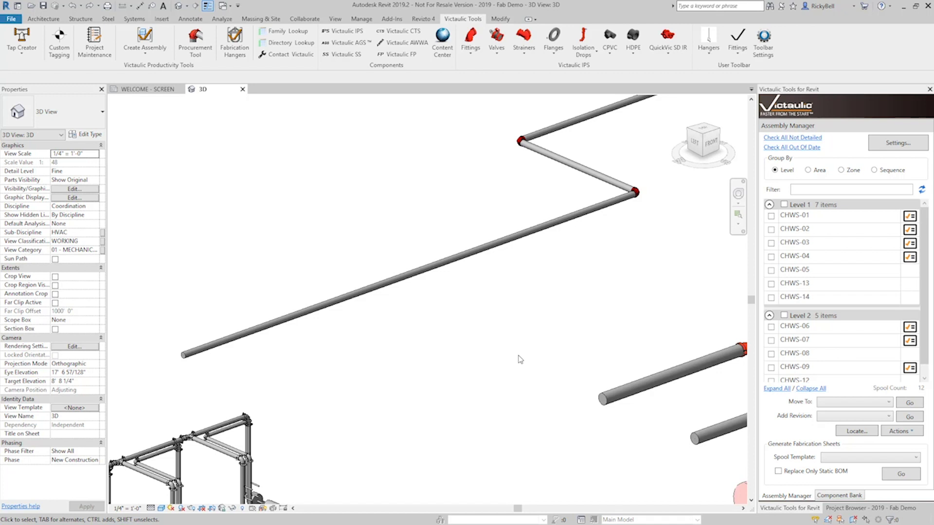
- Apply the Fire Branches template to the 6" main, adding 4" Tap-Half Coupling branches 26' 0" long
{"action": "left_click", "coordinate": [380, 292]}
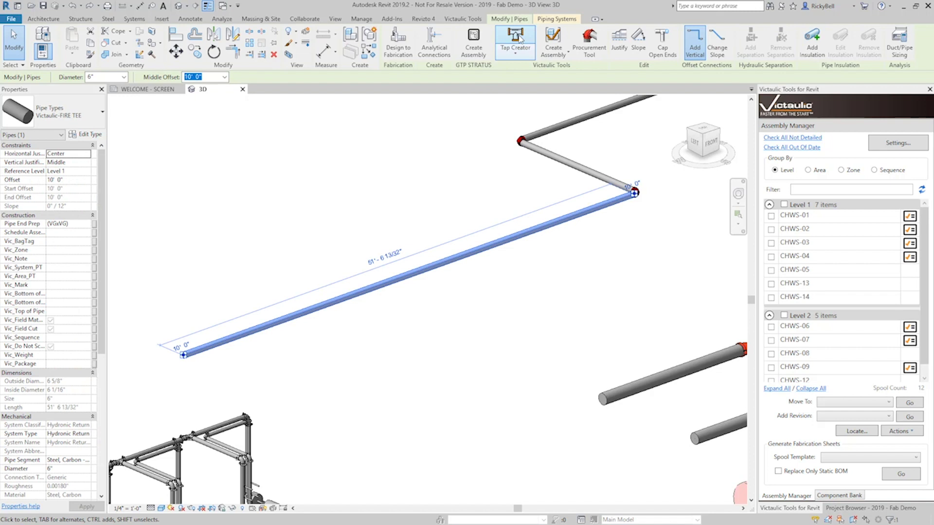
{"action": "left_click", "coordinate": [515, 39]}
{"action": "left_click", "coordinate": [394, 147]}
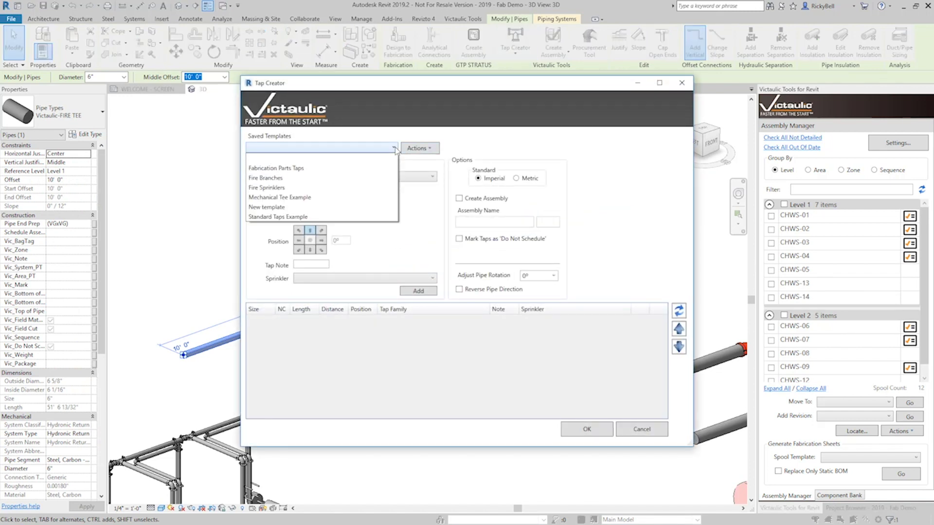
{"action": "left_click", "coordinate": [275, 179]}
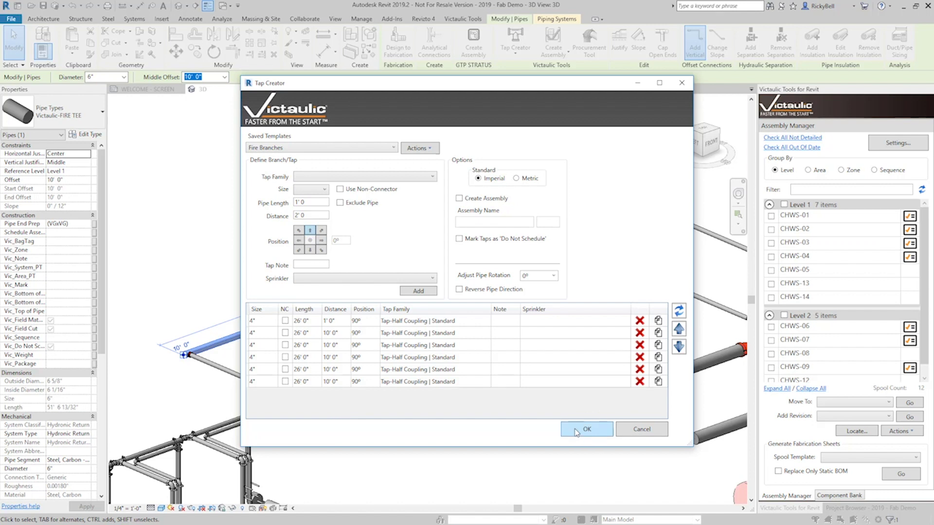
{"action": "left_click_drag", "start_coordinate": [516, 86], "coordinate": [817, 99]}
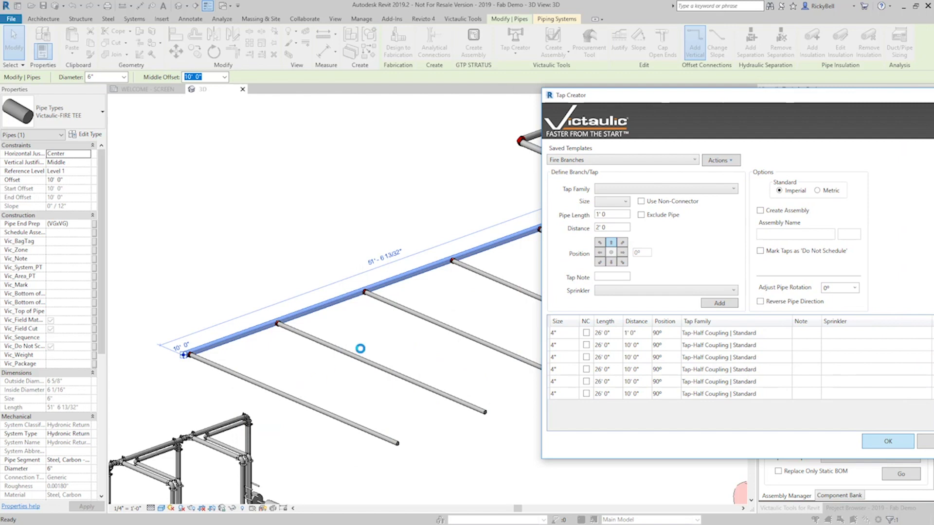
{"action": "left_click", "coordinate": [504, 328]}
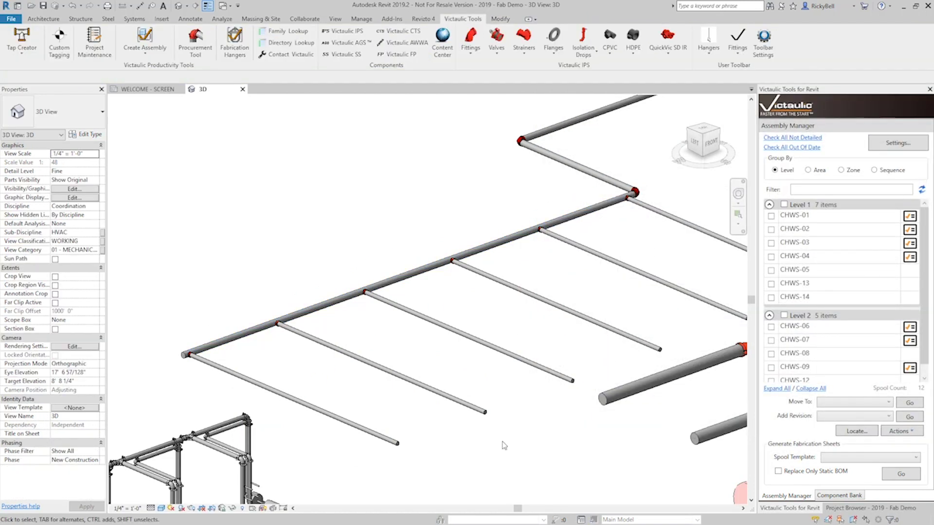
{"action": "left_click", "coordinate": [345, 424]}
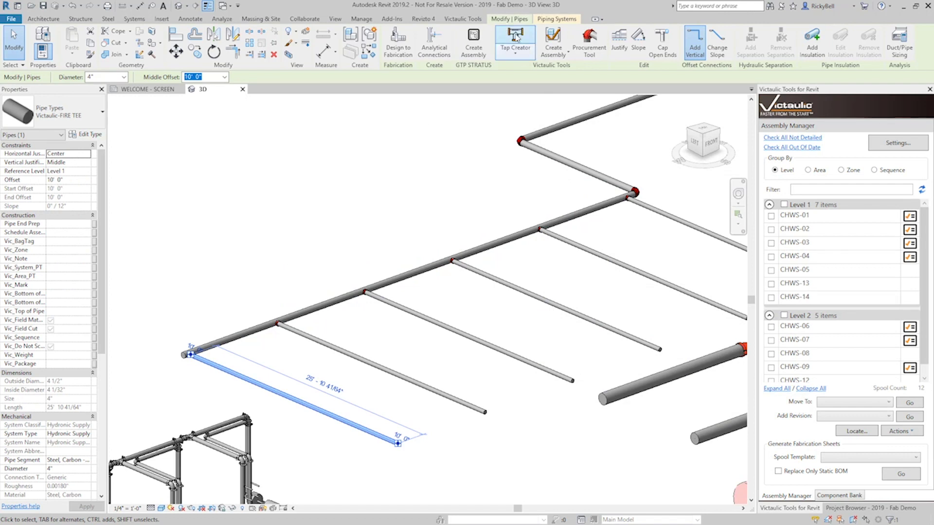
{"action": "left_click", "coordinate": [516, 38]}
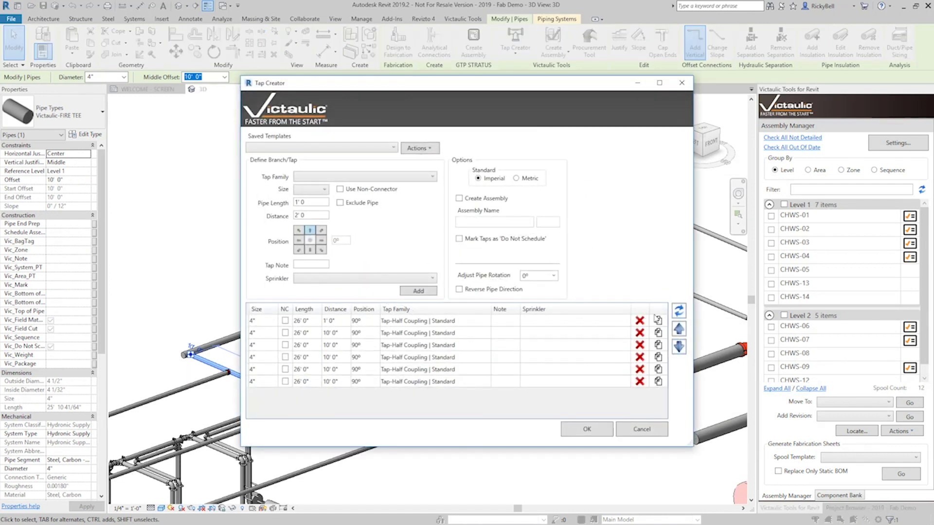
{"action": "left_click", "coordinate": [639, 321]}
{"action": "left_click", "coordinate": [640, 320]}
{"action": "left_click", "coordinate": [640, 320]}
{"action": "left_click", "coordinate": [640, 320]}
{"action": "left_click", "coordinate": [639, 320]}
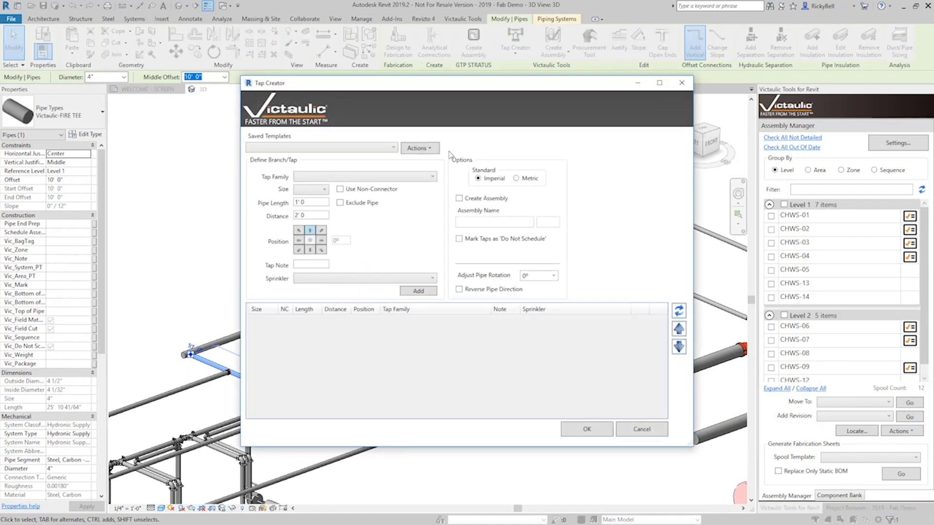
{"action": "left_click", "coordinate": [392, 148]}
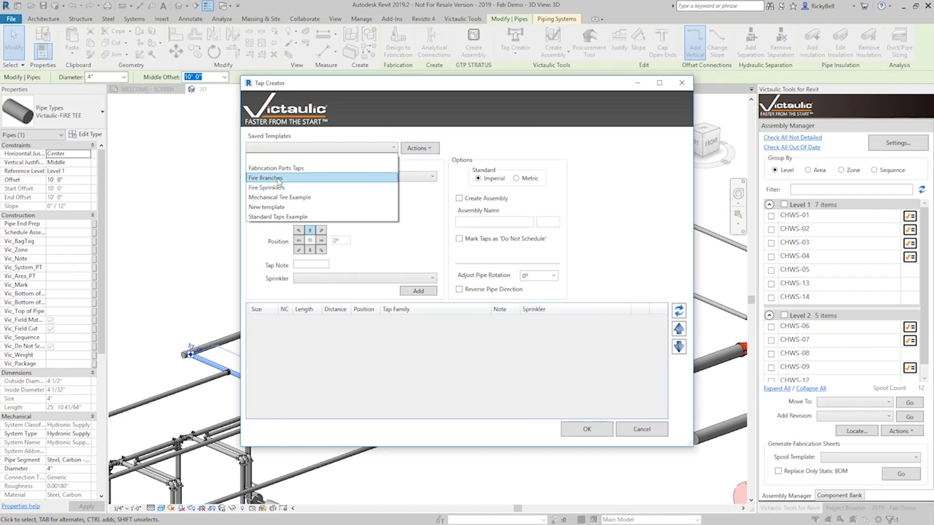
{"action": "left_click", "coordinate": [398, 337]}
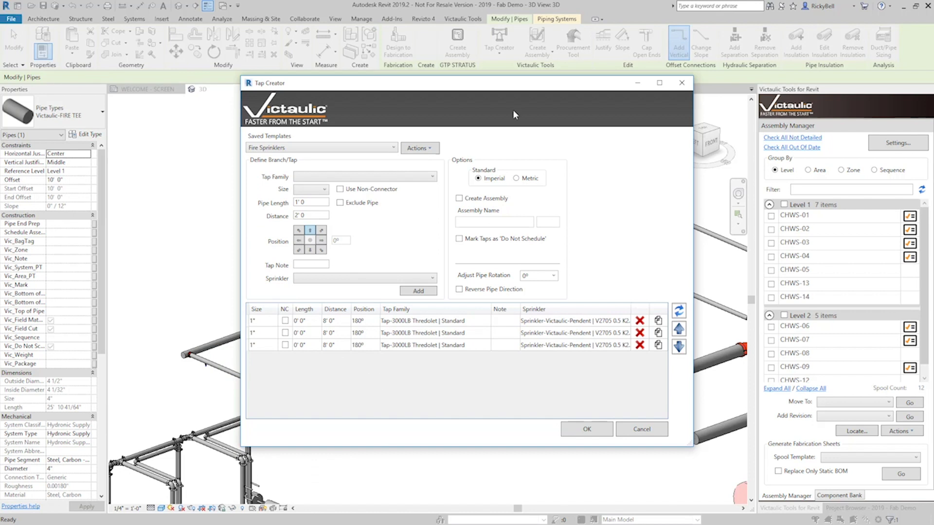
{"action": "left_click_drag", "start_coordinate": [453, 90], "coordinate": [716, 103]}
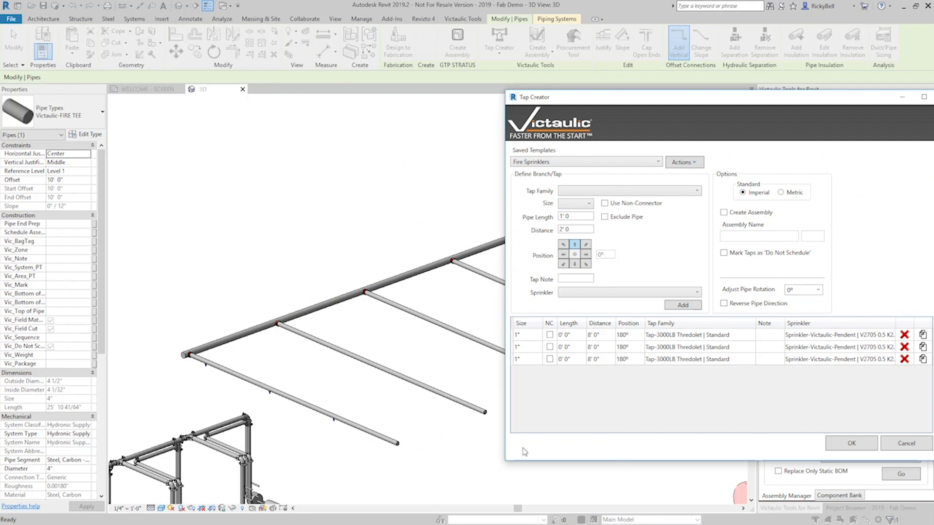
{"action": "left_click", "coordinate": [723, 304]}
{"action": "left_click", "coordinate": [903, 444]}
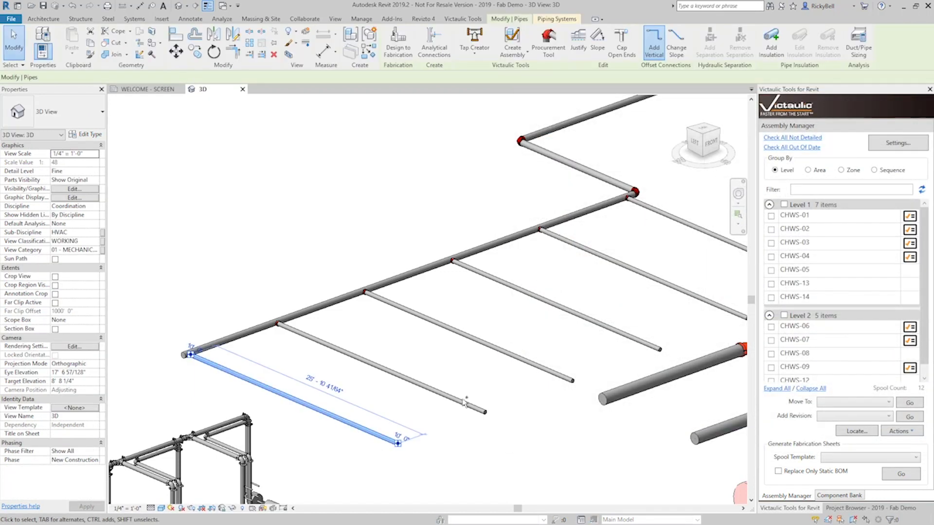
- Add the remaining branch lines to the selection so all six branch pipes are selected
{"action": "left_click", "coordinate": [413, 382], "text": "ctrl"}
{"action": "left_click", "coordinate": [524, 360], "text": "ctrl"}
{"action": "left_click", "coordinate": [583, 322], "text": "ctrl"}
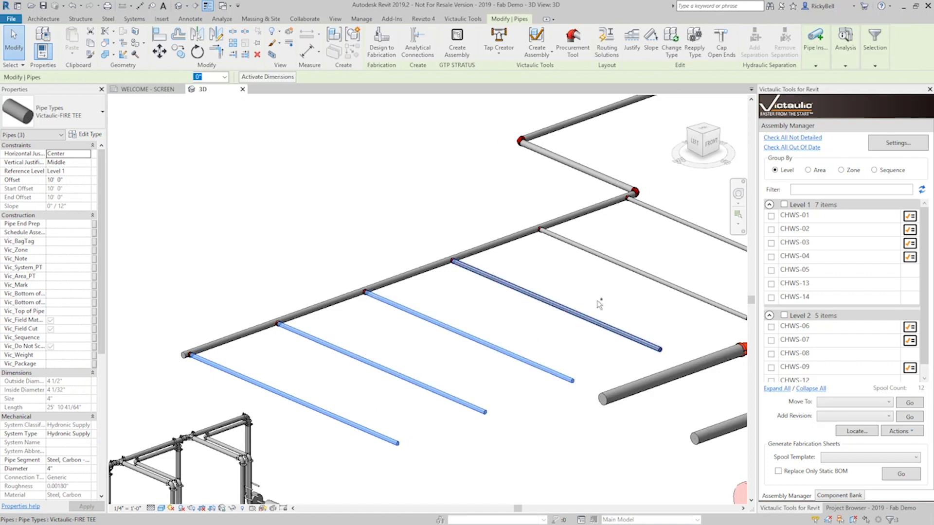
{"action": "left_click", "coordinate": [652, 276], "text": "ctrl"}
{"action": "left_click", "coordinate": [685, 225], "text": "ctrl"}
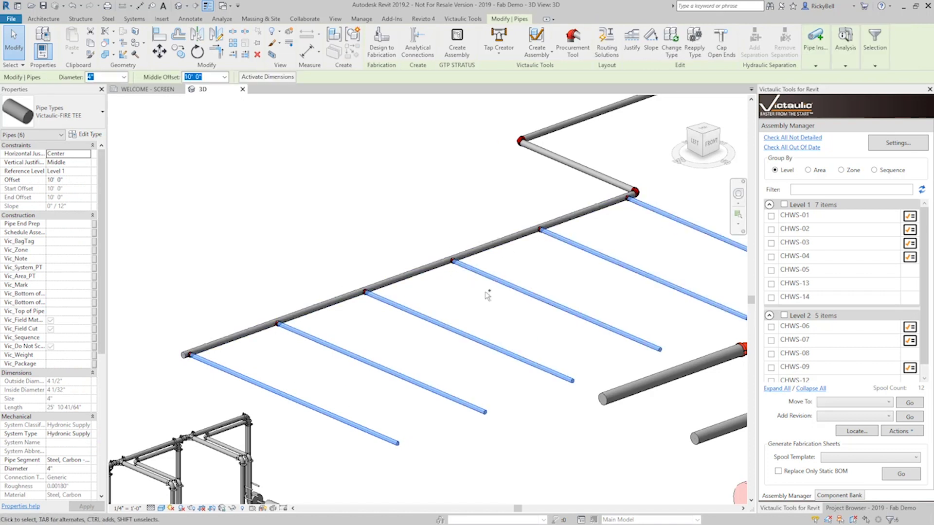
- Use Tap Creator to place pendent sprinklers on 1" Thredolet taps every 8' 0", with Reverse Pipe Direction on
{"action": "scroll", "coordinate": [521, 308], "scroll_direction": "down", "scroll_amount": 1}
{"action": "middle_click_drag", "start_coordinate": [521, 308], "coordinate": [415, 314]}
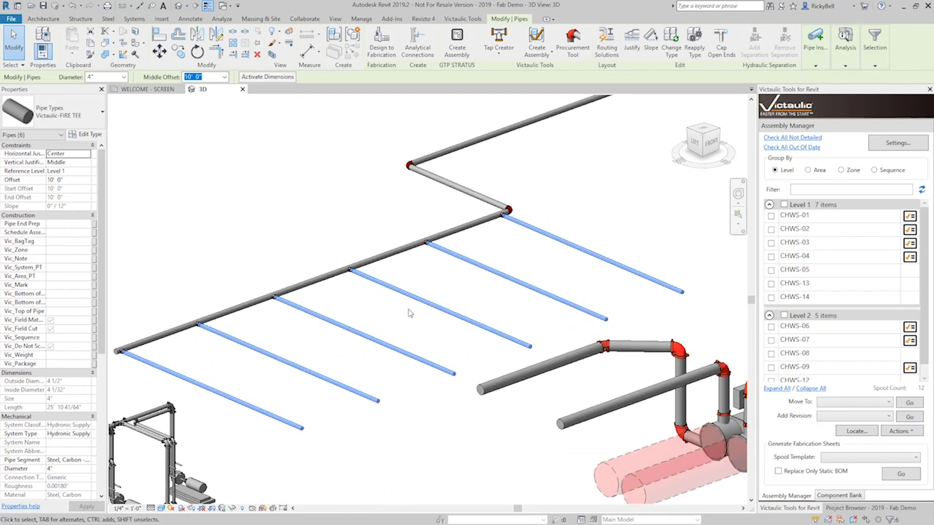
{"action": "left_click", "coordinate": [498, 41]}
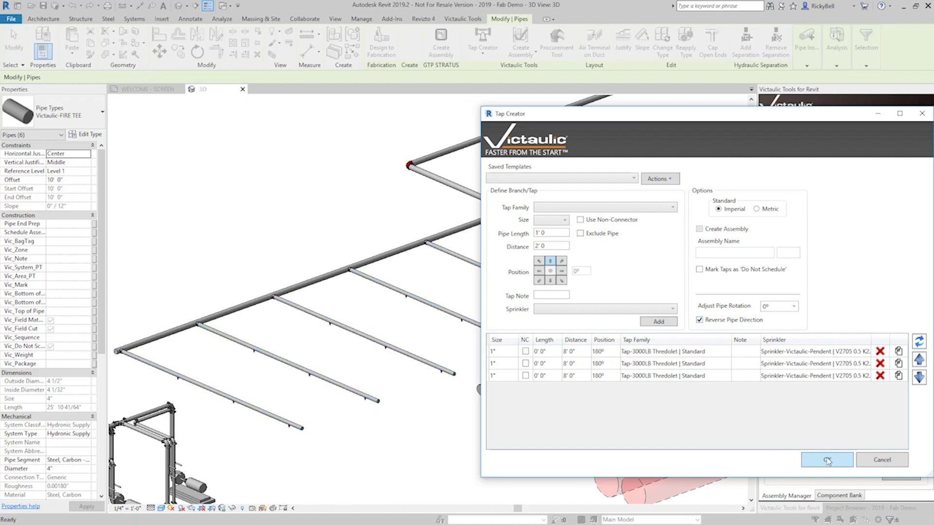
{"action": "left_click", "coordinate": [827, 460]}
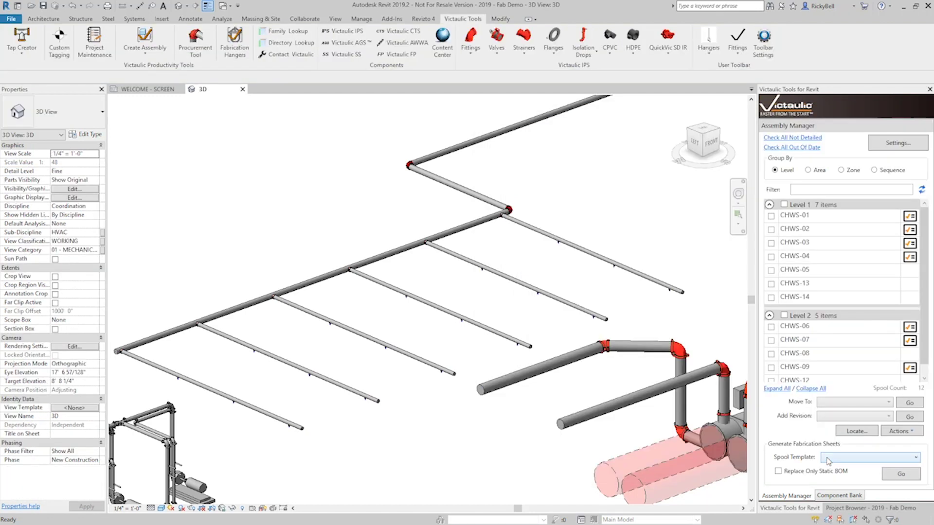